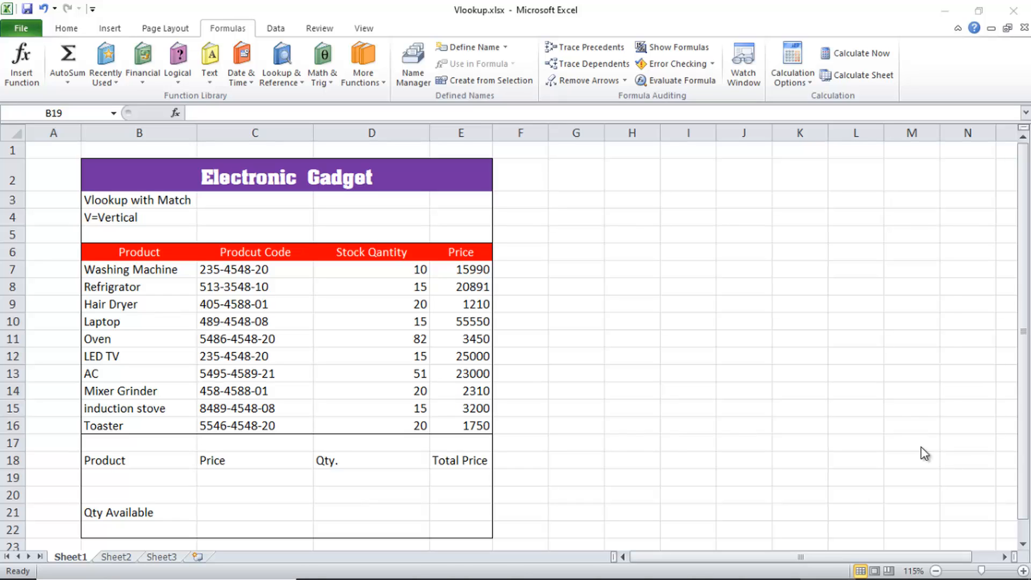
Examine the gadget table's Product, Stock Qantity and Price columns and the Product and Price lookup cells below it
{"action": "left_click", "coordinate": [315, 199]}
{"action": "left_click_drag", "start_coordinate": [136, 267], "coordinate": [154, 424]}
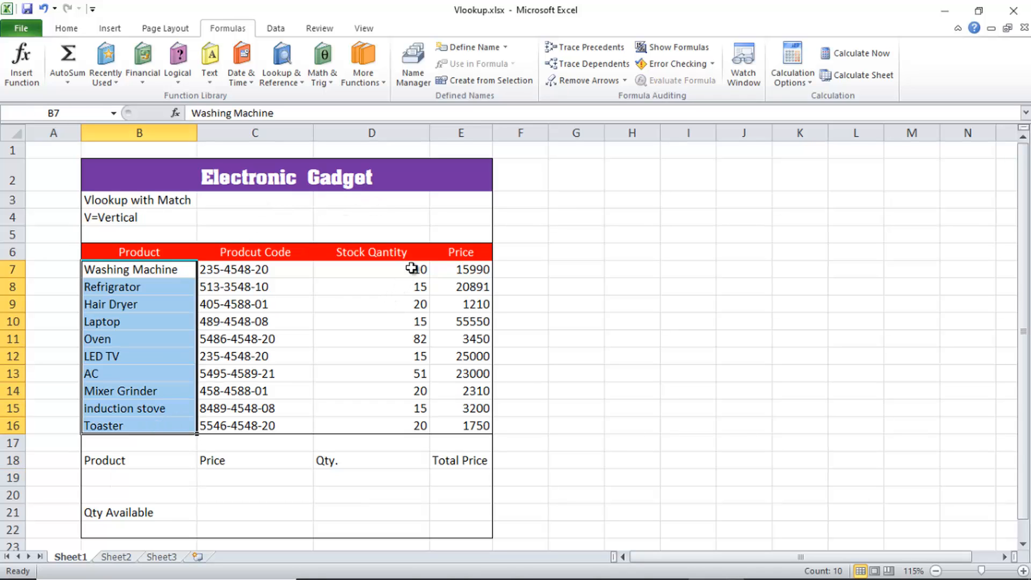
{"action": "left_click_drag", "start_coordinate": [414, 267], "coordinate": [422, 376]}
{"action": "left_click_drag", "start_coordinate": [481, 274], "coordinate": [473, 408]}
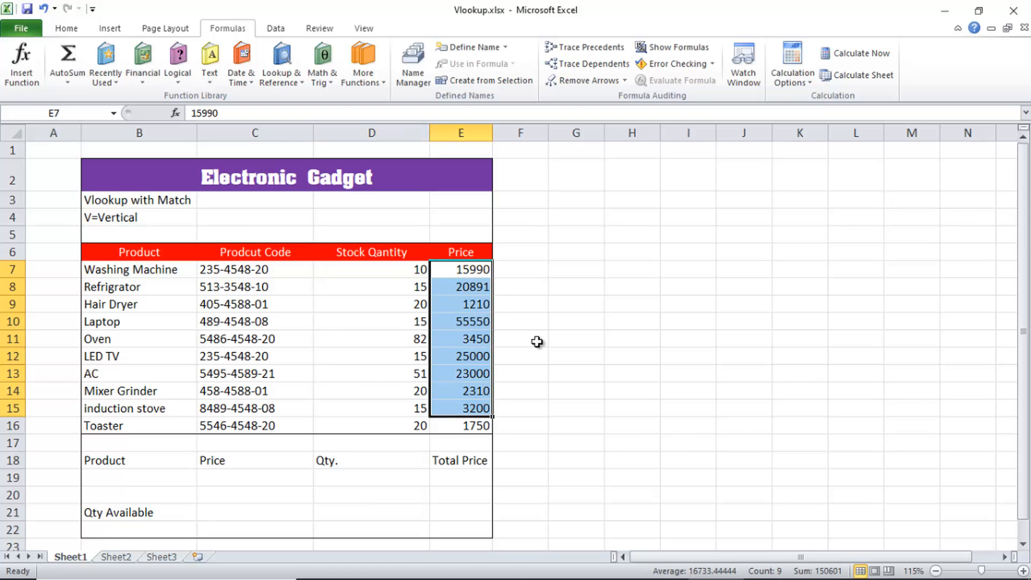
{"action": "left_click", "coordinate": [536, 339]}
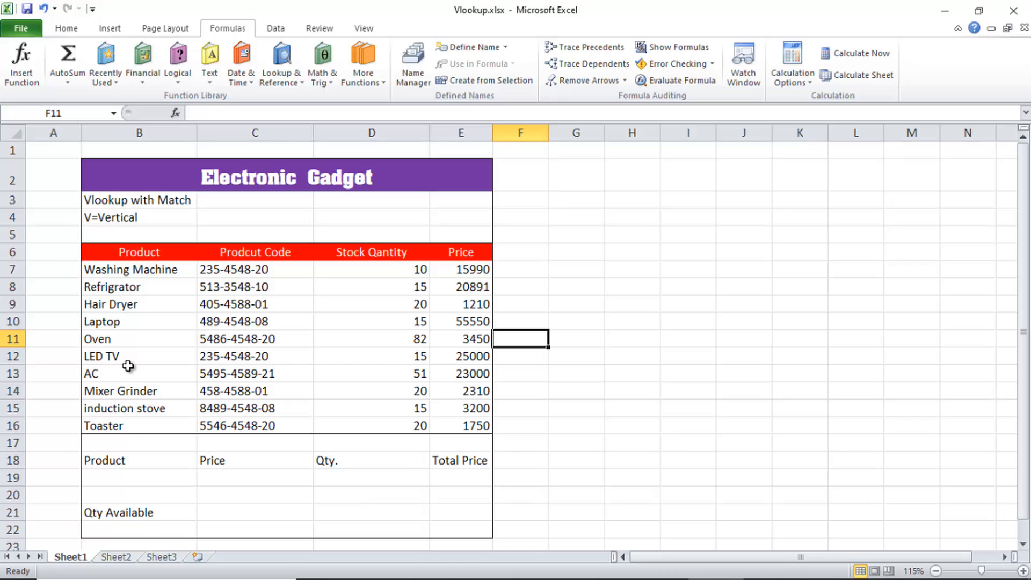
{"action": "left_click", "coordinate": [134, 476]}
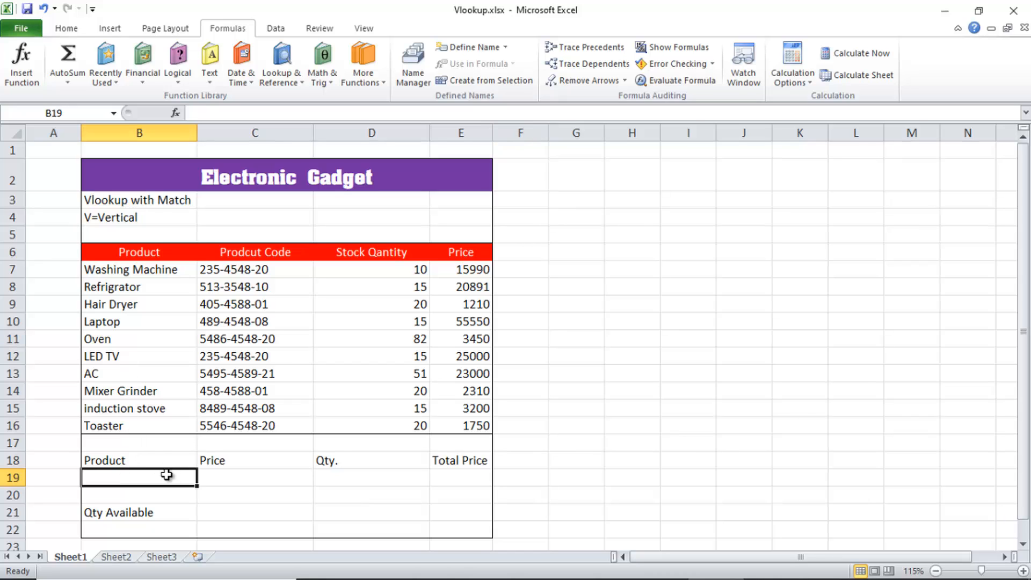
{"action": "left_click", "coordinate": [218, 477]}
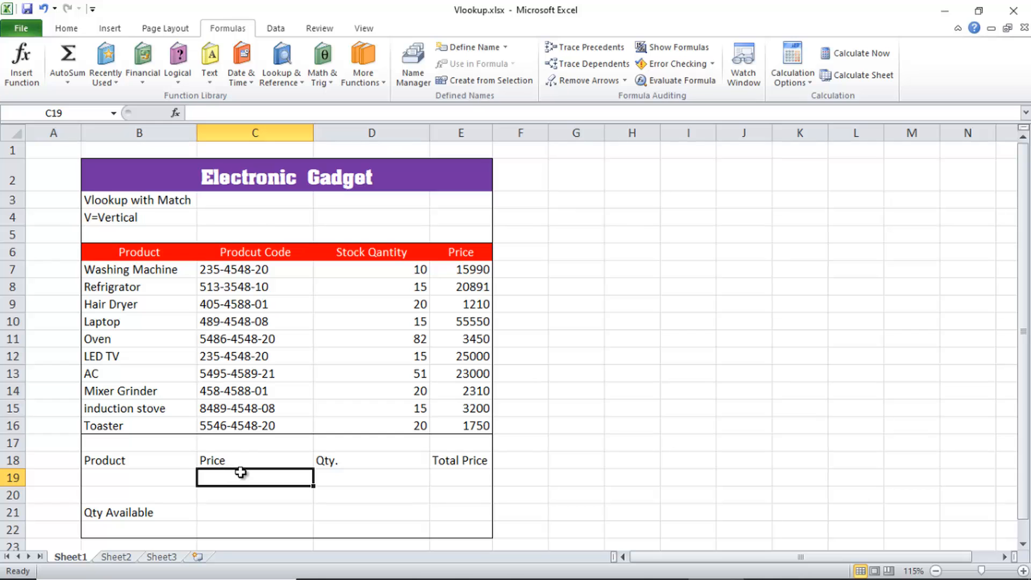
{"action": "scroll", "coordinate": [230, 420], "scroll_direction": "down", "scroll_amount": 1}
{"action": "scroll", "coordinate": [230, 420], "scroll_direction": "up", "scroll_amount": 2, "text": "ctrl"}
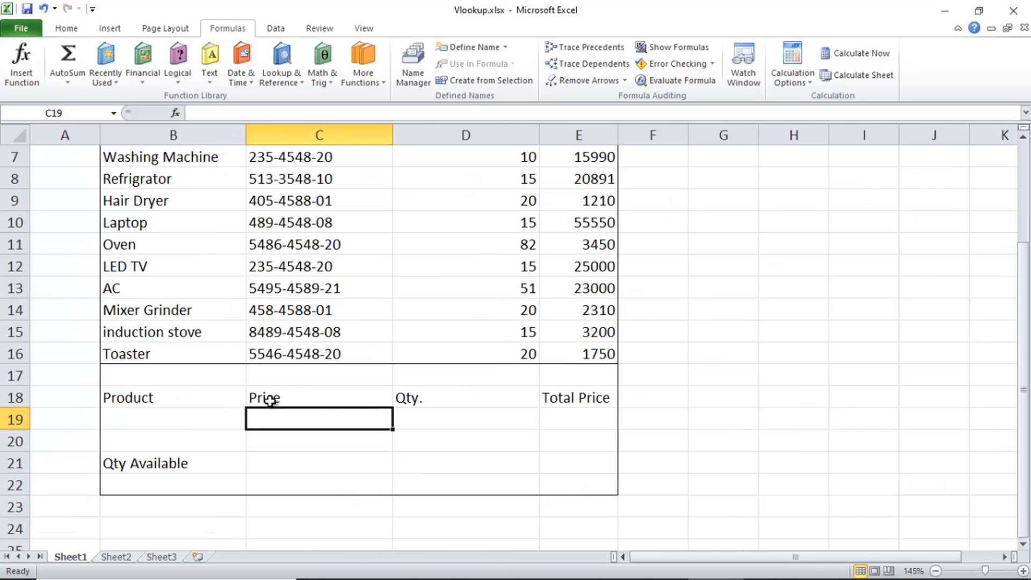
{"action": "left_click", "coordinate": [183, 419]}
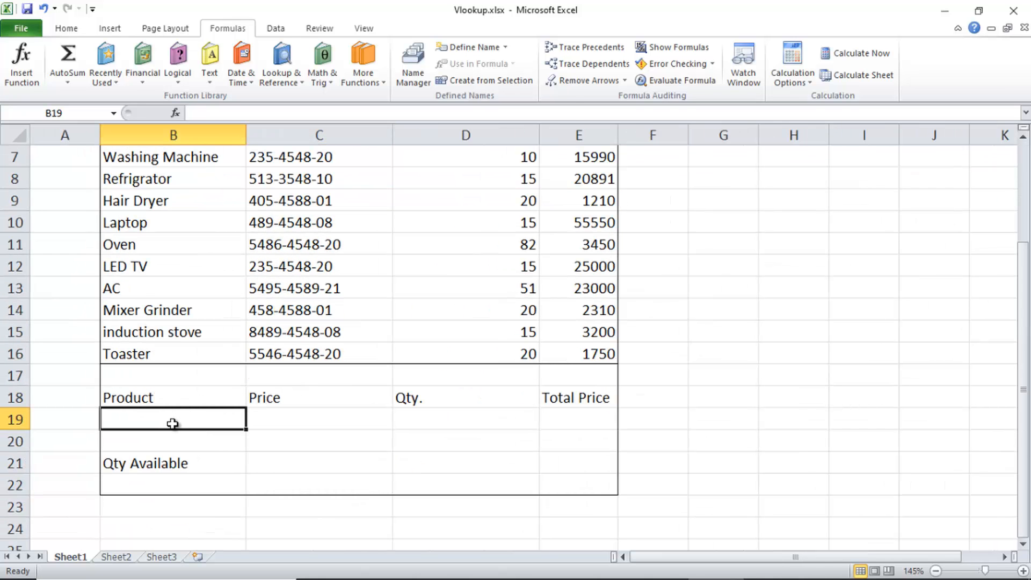
{"action": "left_click", "coordinate": [277, 418]}
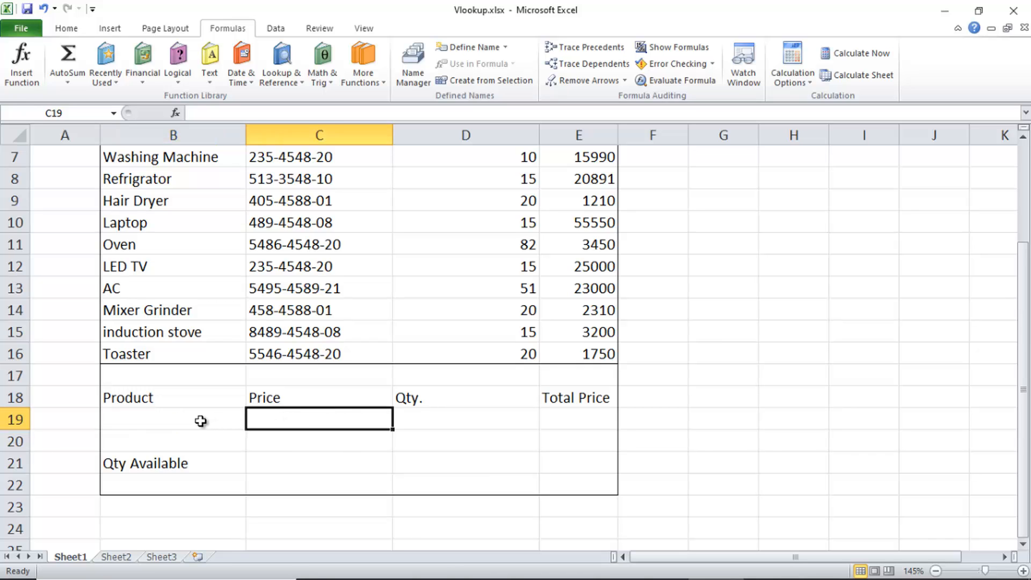
{"action": "scroll", "coordinate": [209, 414], "scroll_direction": "up", "scroll_amount": 1}
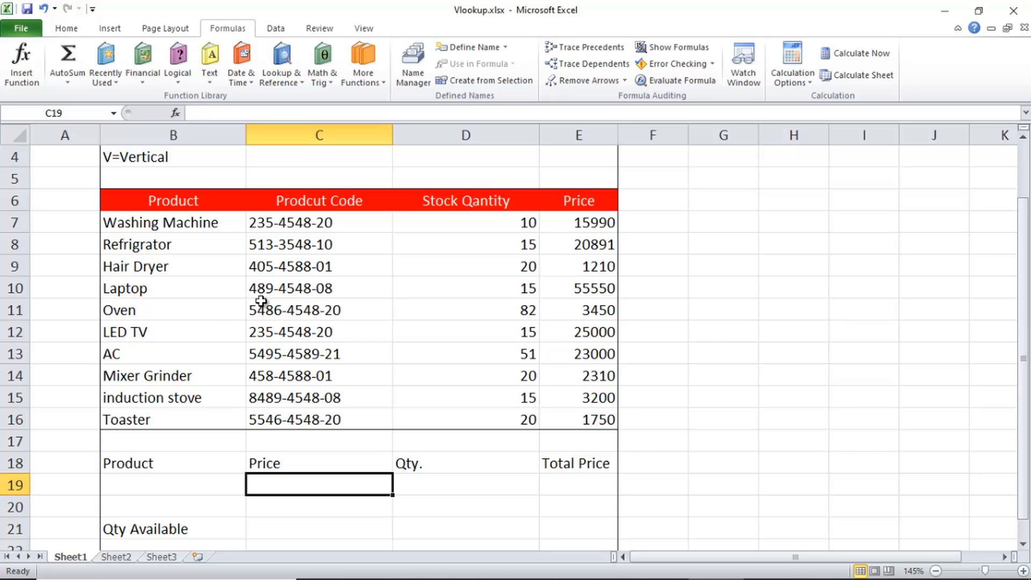
Enter the formula =VLOOKUP(B19,B6:E16,4,0) in C19 to look up the product's price with an exact match
{"action": "left_click", "coordinate": [190, 490]}
{"action": "left_click", "coordinate": [321, 479]}
{"action": "double_click", "coordinate": [293, 485]}
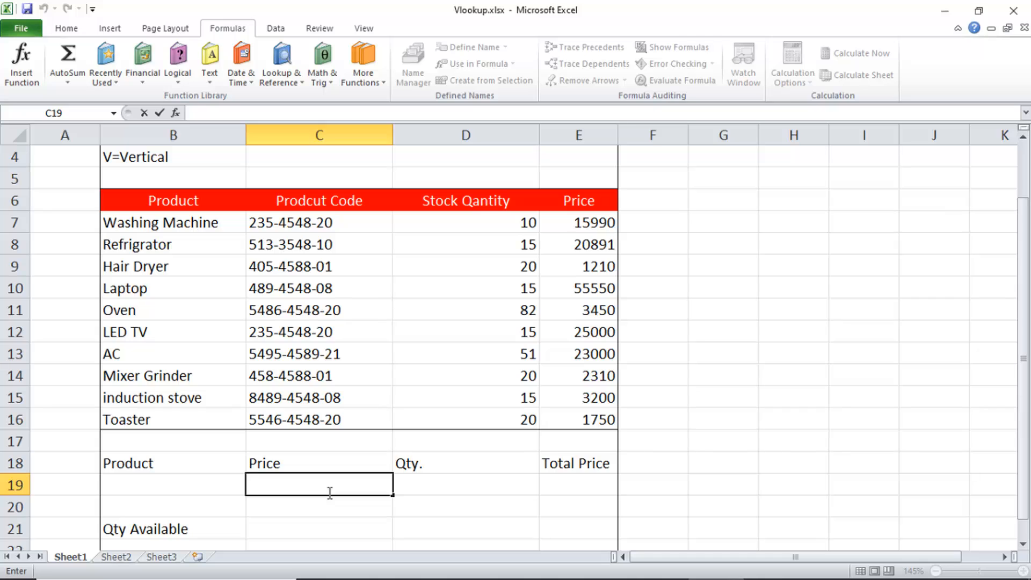
{"action": "type", "text": "=v"}
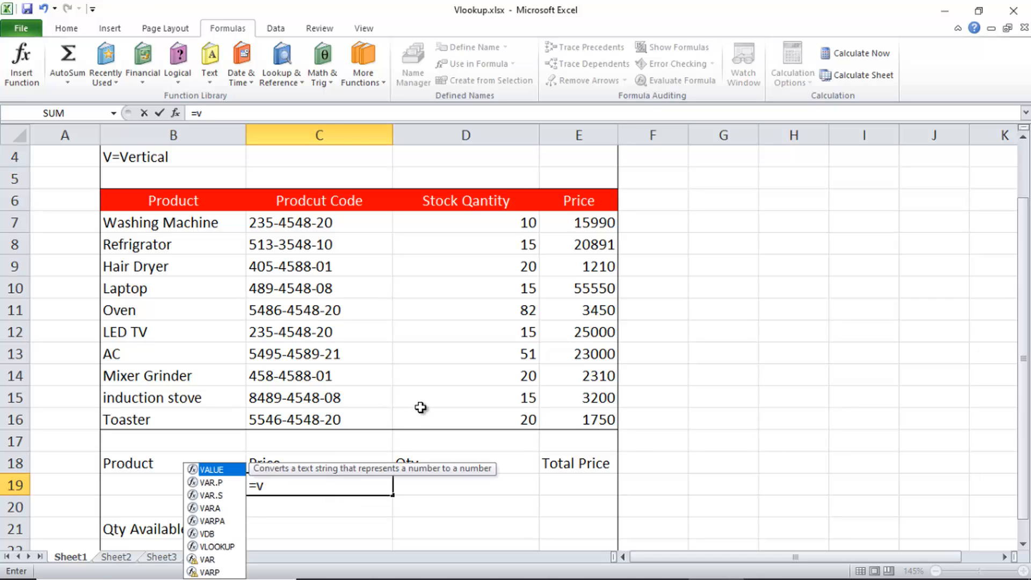
{"action": "type", "text": "lookup"}
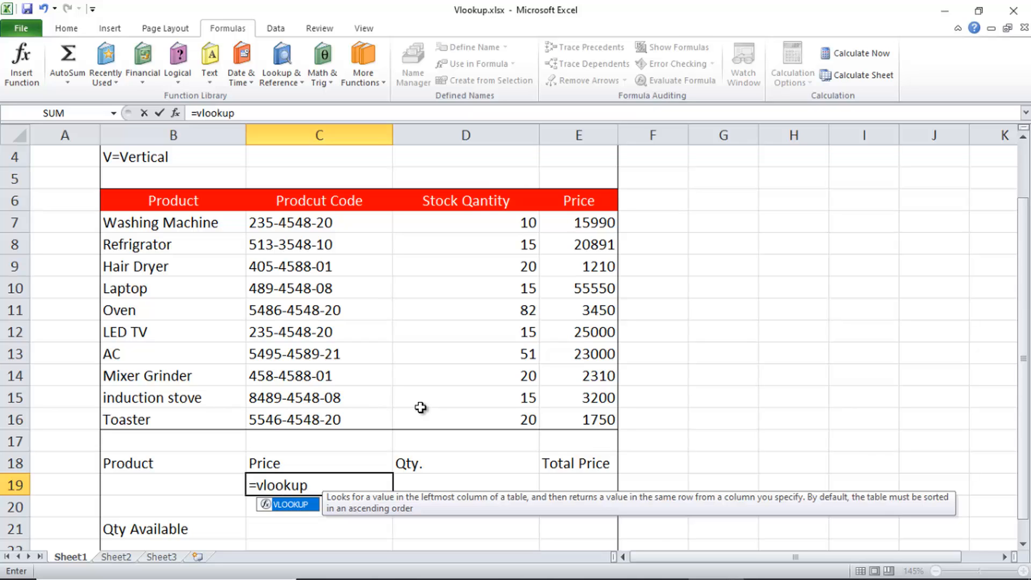
{"action": "type", "text": "("}
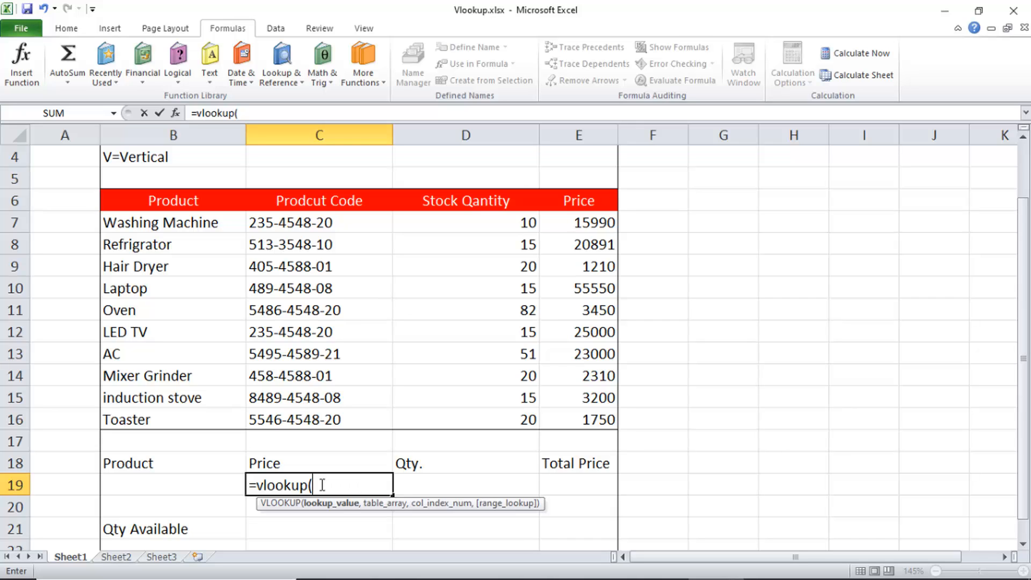
{"action": "left_click", "coordinate": [163, 485]}
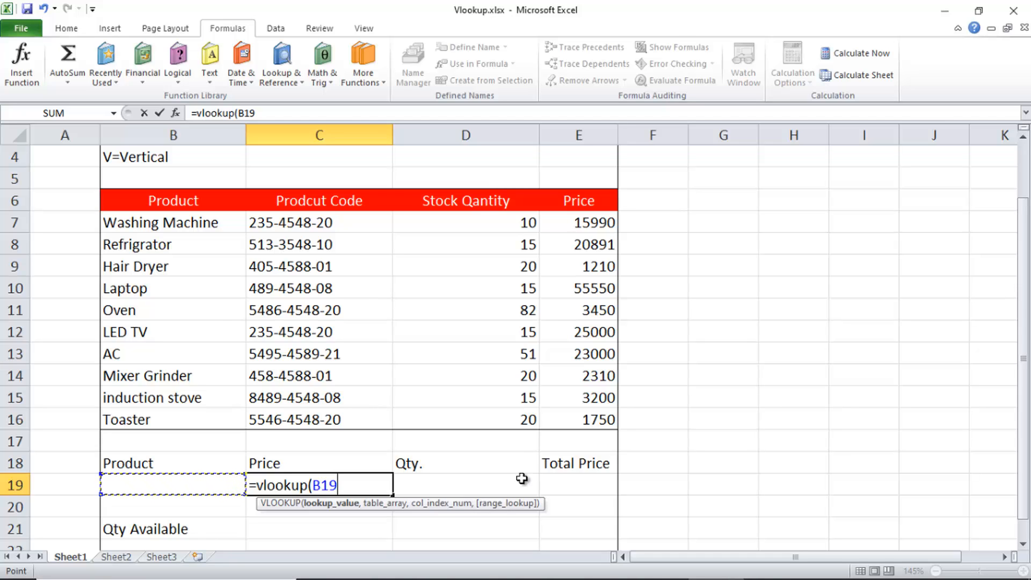
{"action": "type", "text": ","}
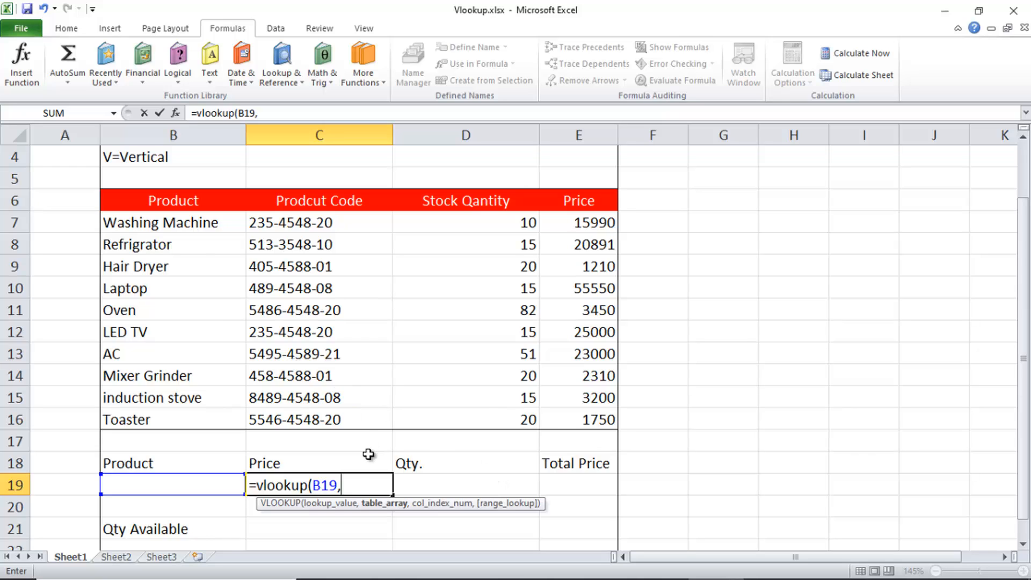
{"action": "left_click_drag", "start_coordinate": [144, 200], "coordinate": [582, 421]}
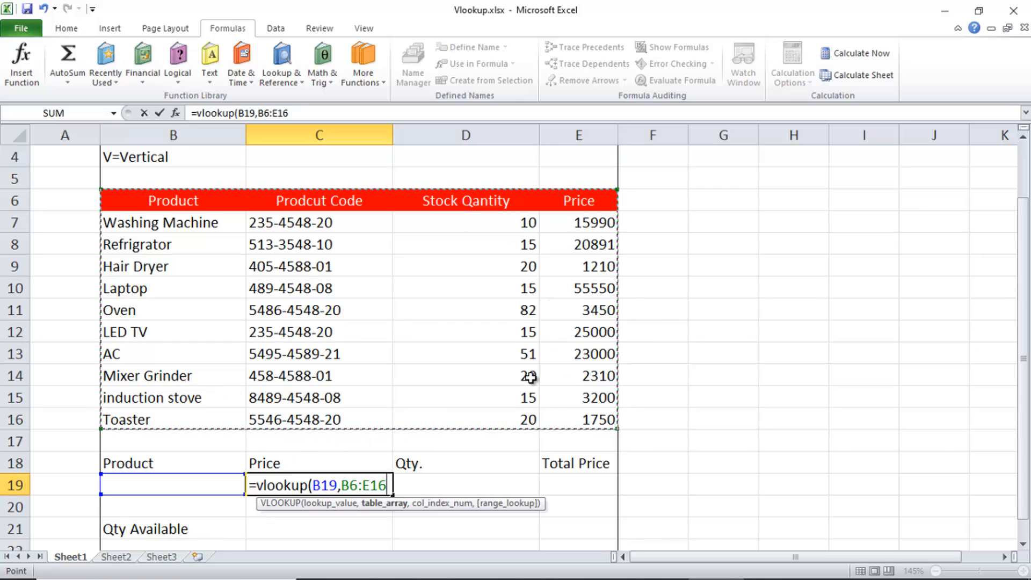
{"action": "type", "text": ","}
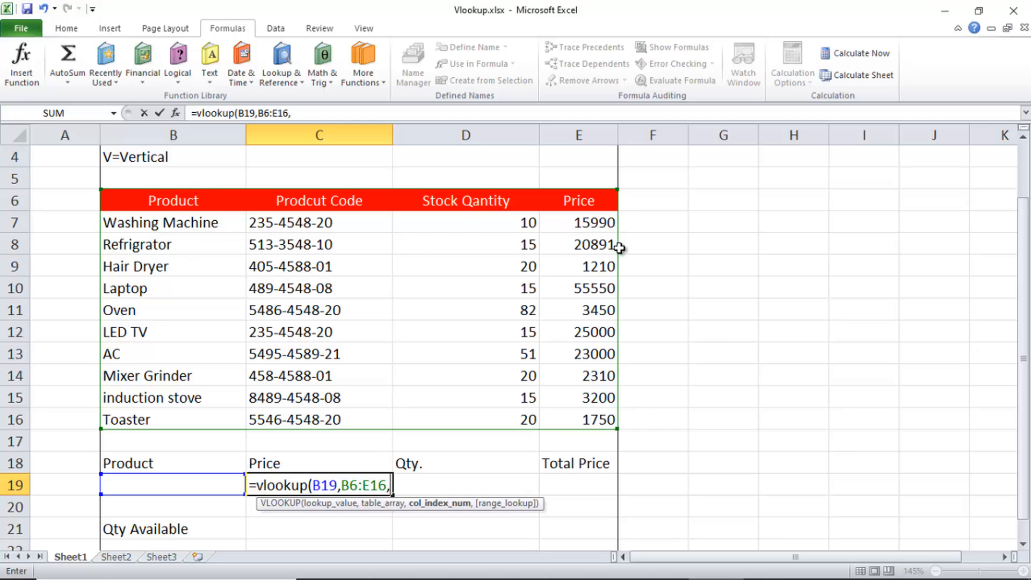
{"action": "type", "text": "4,"}
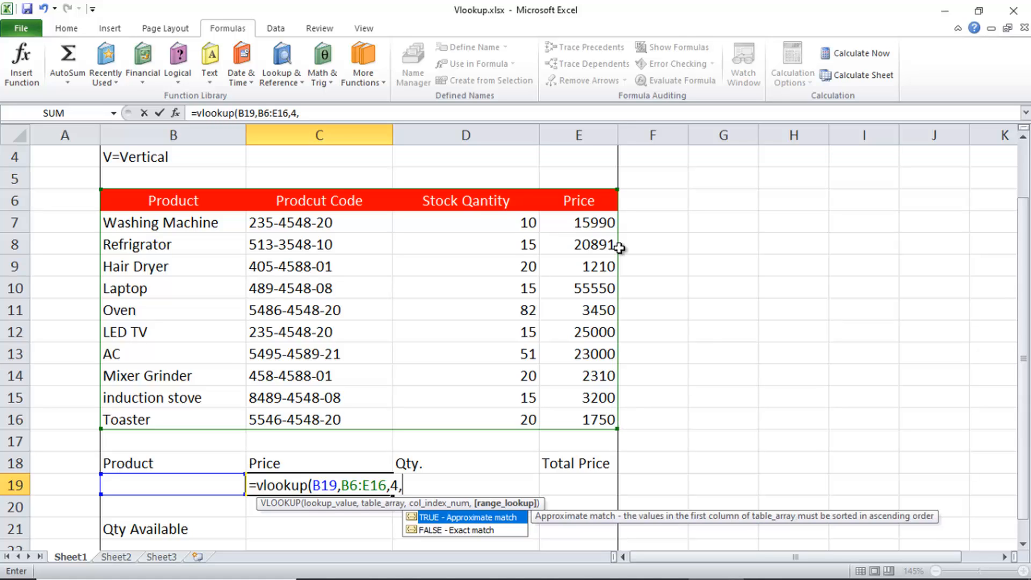
{"action": "type", "text": "0)"}
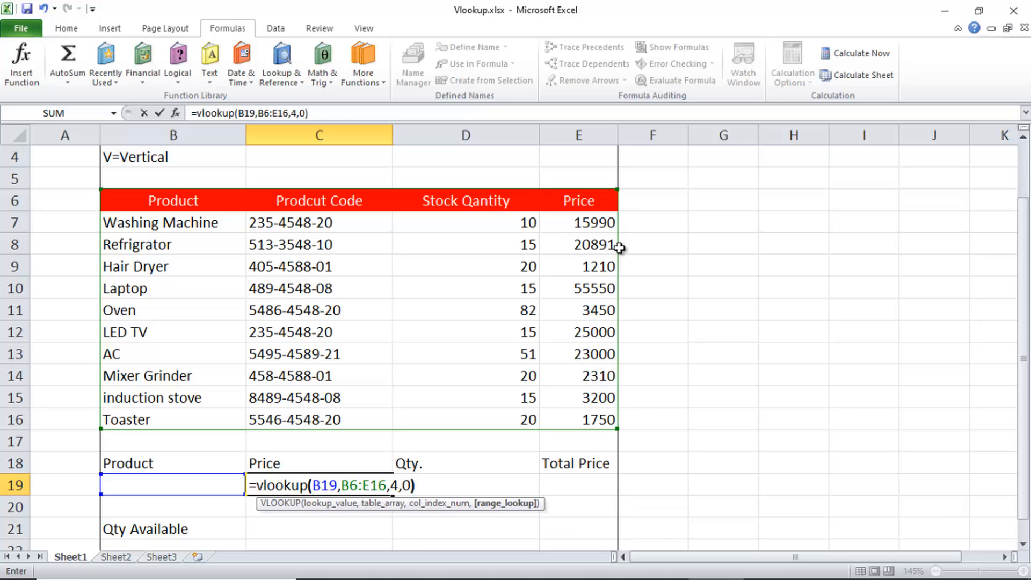
{"action": "key", "text": "Return"}
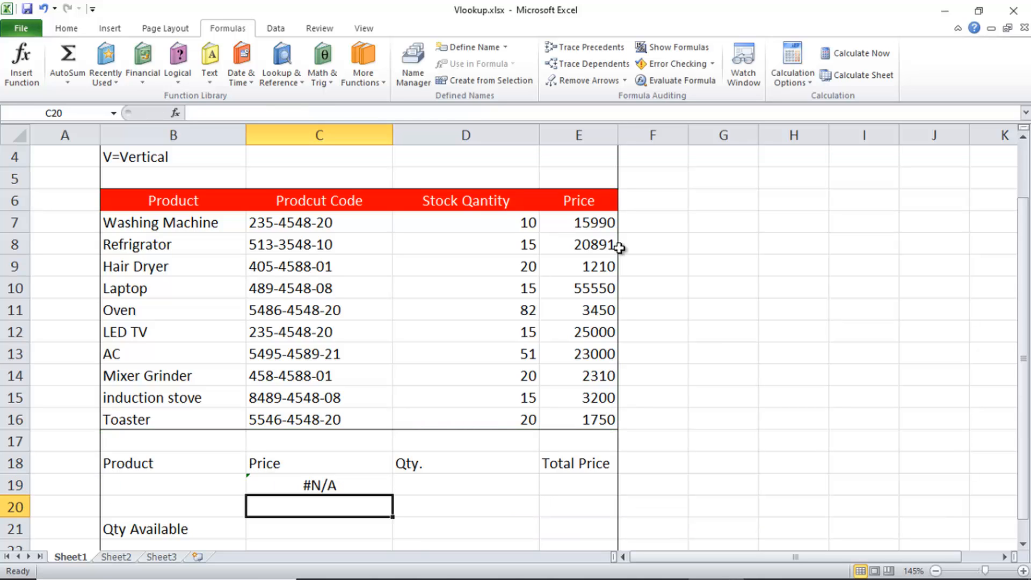
Test the price lookup by entering AC as the product in B19
{"action": "left_click", "coordinate": [376, 480]}
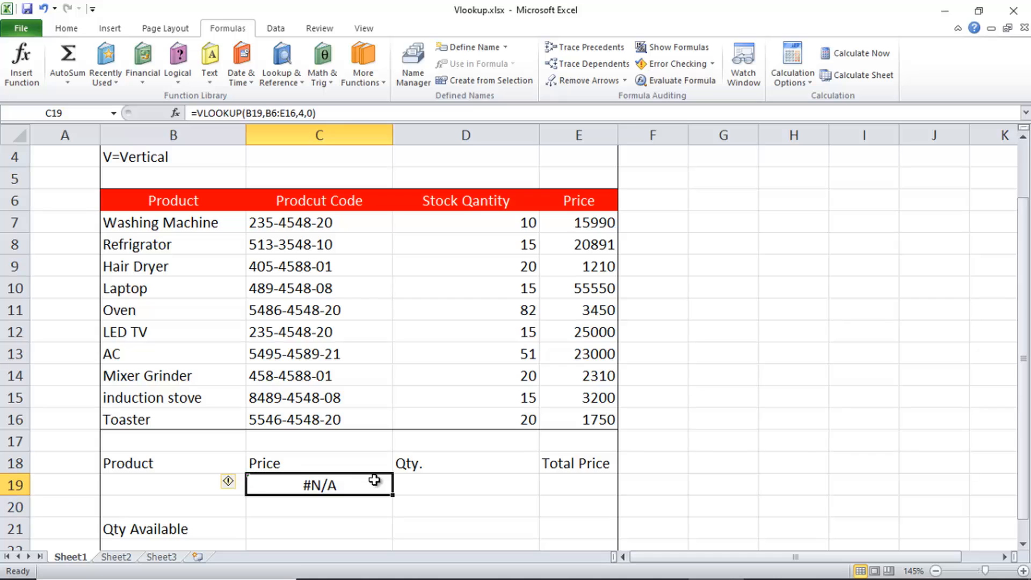
{"action": "left_click", "coordinate": [202, 483]}
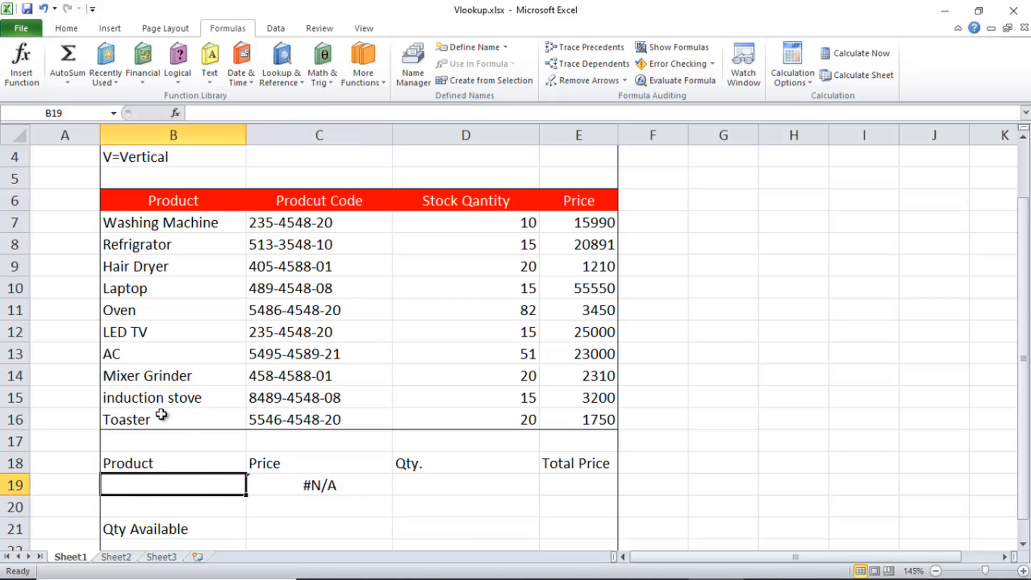
{"action": "left_click_drag", "start_coordinate": [120, 354], "coordinate": [590, 353]}
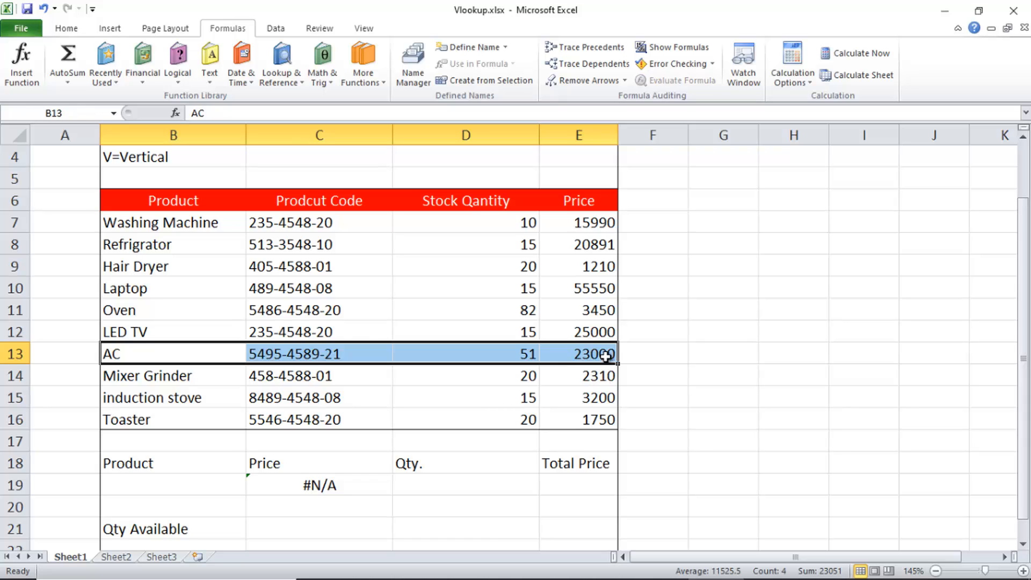
{"action": "left_click", "coordinate": [198, 482]}
{"action": "type", "text": "AC"}
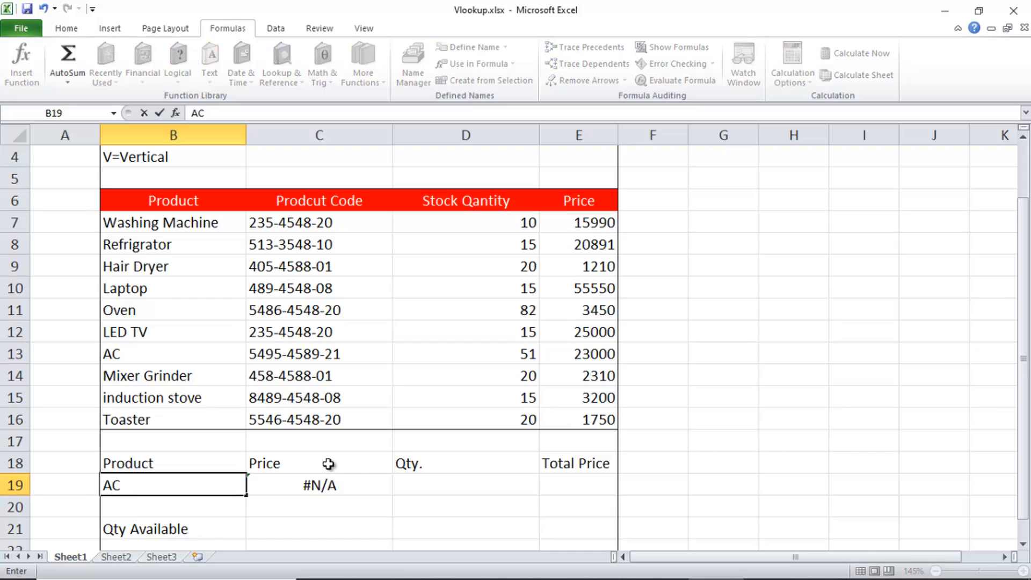
{"action": "key", "text": "Return"}
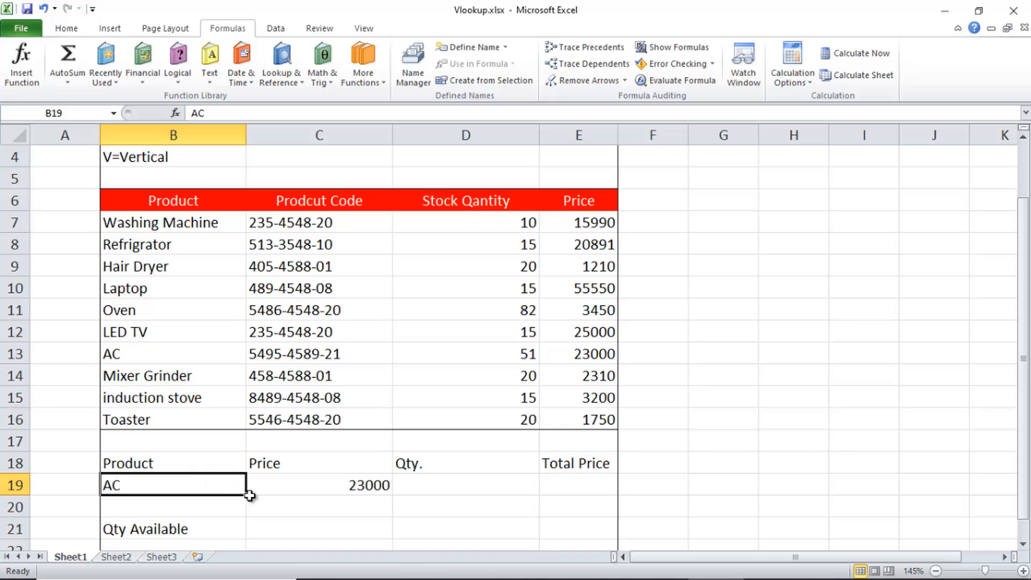
Change the product in B19 to LED TV and compare the looked-up price with its price in the table
{"action": "type", "text": "LED"}
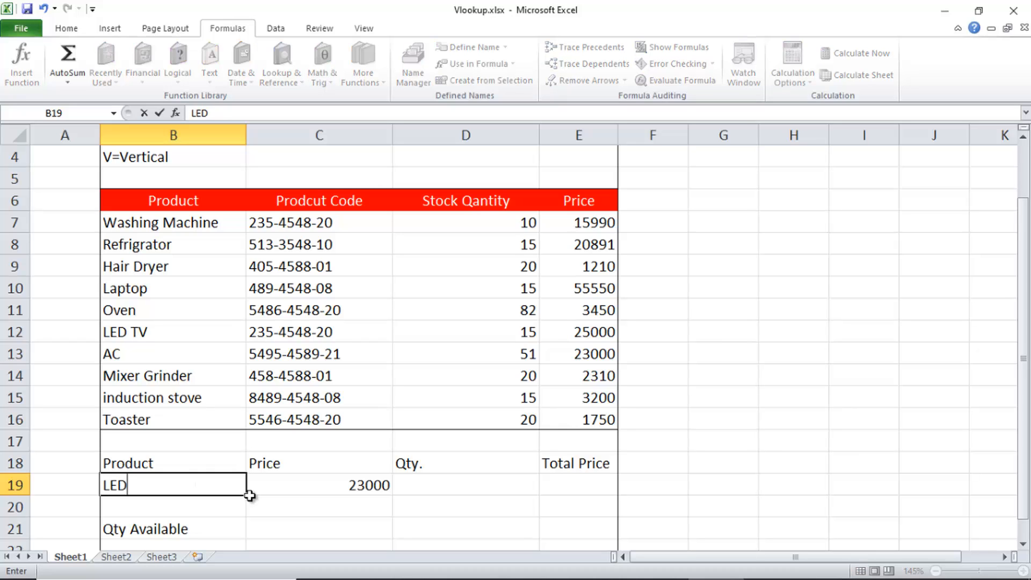
{"action": "type", "text": " TC"}
{"action": "key", "text": "BackSpace"}
{"action": "type", "text": "V"}
{"action": "key", "text": "Return"}
{"action": "left_click", "coordinate": [279, 492]}
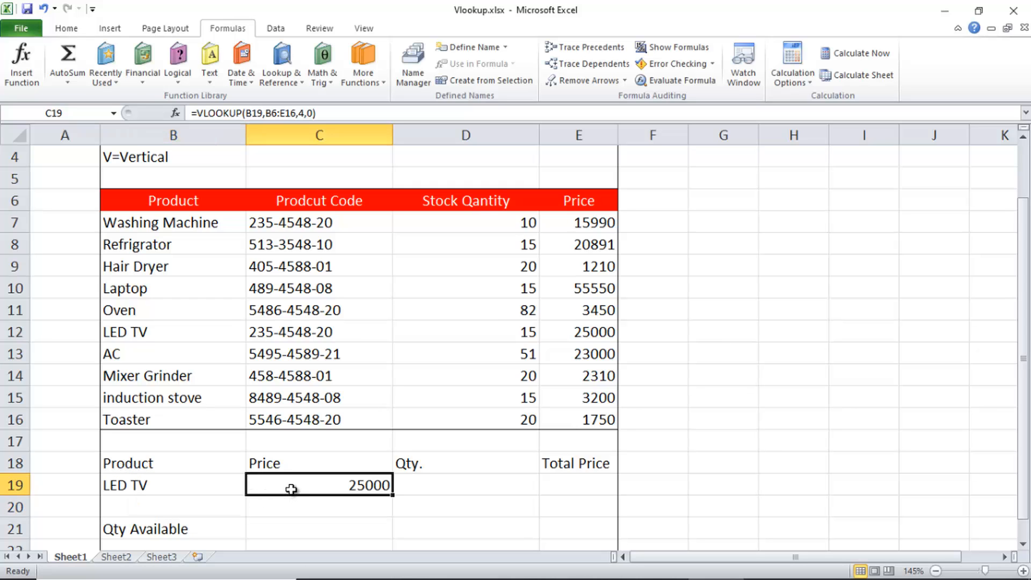
{"action": "left_click", "coordinate": [599, 332]}
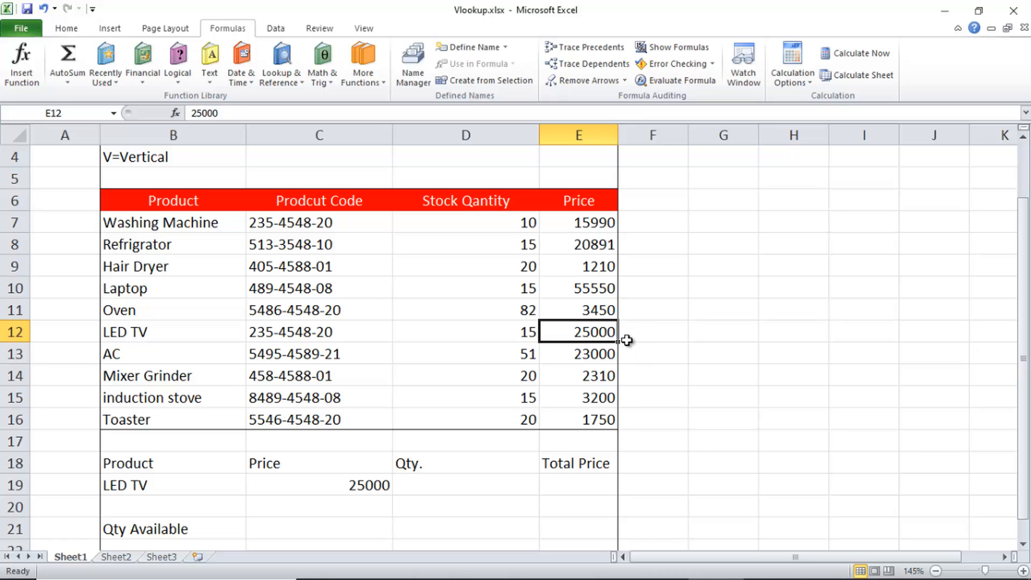
{"action": "left_click", "coordinate": [199, 479]}
{"action": "left_click", "coordinate": [318, 483]}
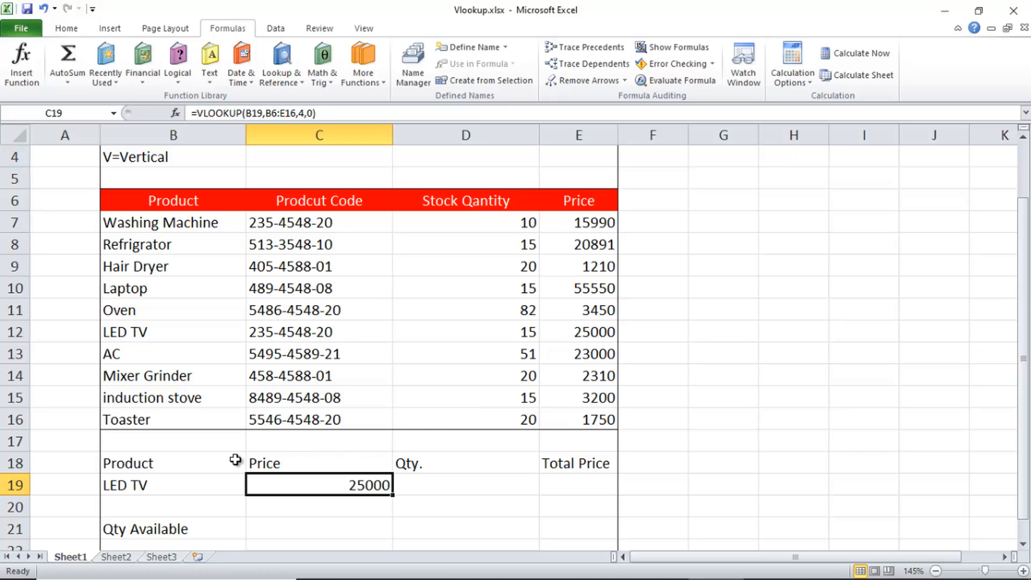
{"action": "left_click", "coordinate": [208, 483]}
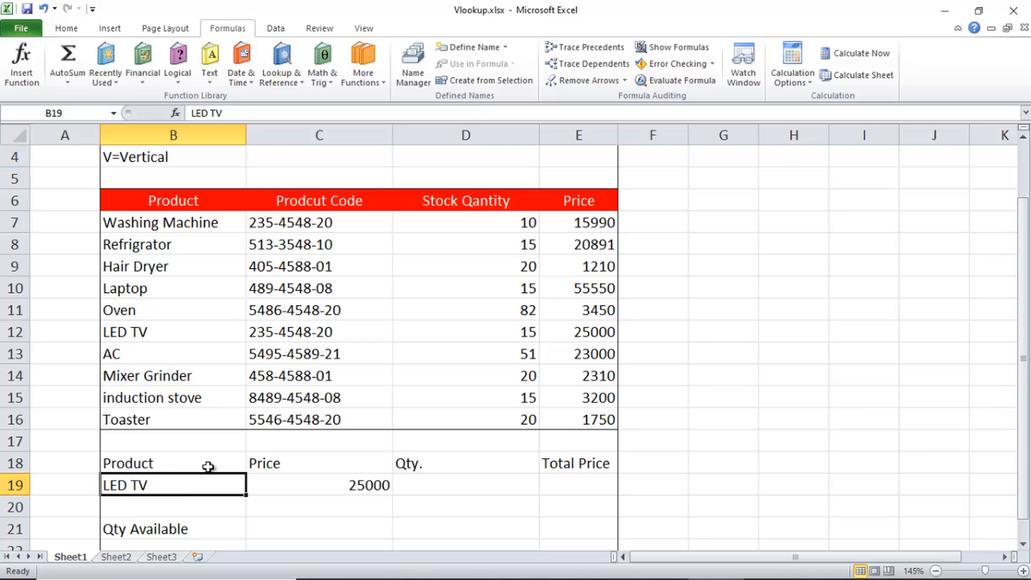
{"action": "left_click", "coordinate": [208, 500]}
{"action": "left_click", "coordinate": [210, 490]}
{"action": "left_click", "coordinate": [238, 505]}
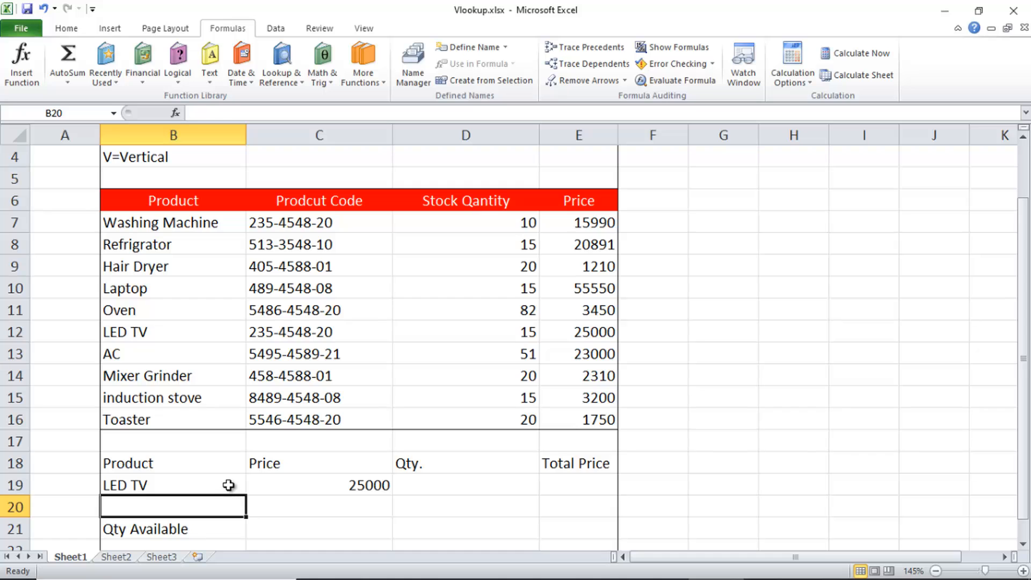
Add list data validation to product cell B19, with an in-cell dropdown and =$B$7:$B$16 as the source
{"action": "left_click", "coordinate": [228, 485]}
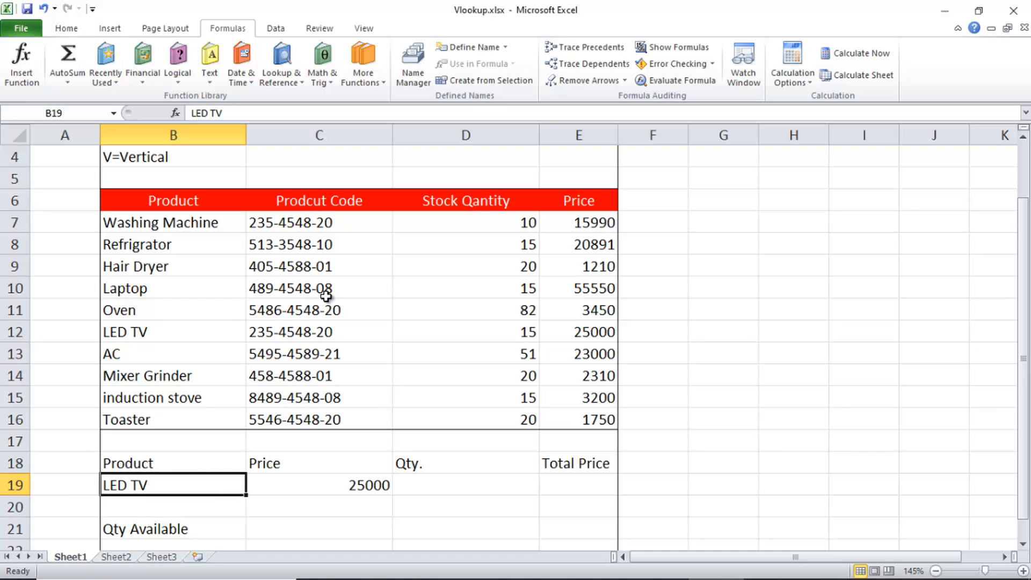
{"action": "left_click", "coordinate": [276, 32]}
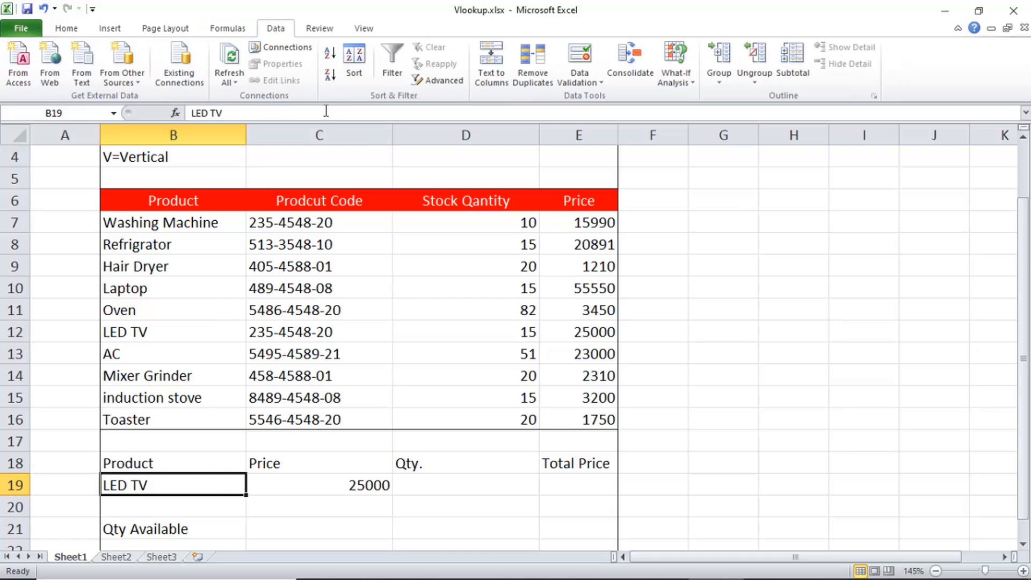
{"action": "left_click", "coordinate": [595, 83]}
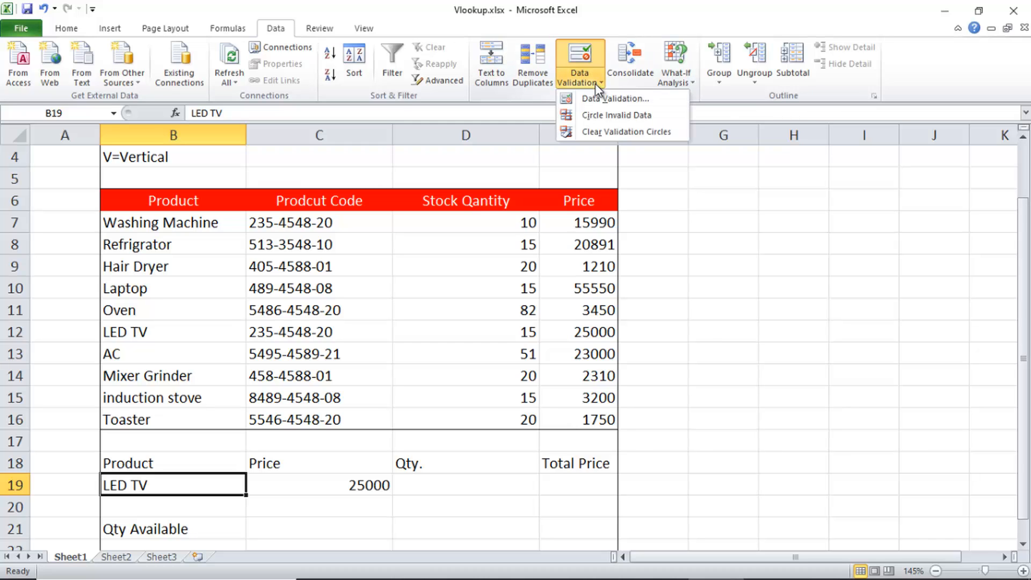
{"action": "left_click", "coordinate": [622, 100]}
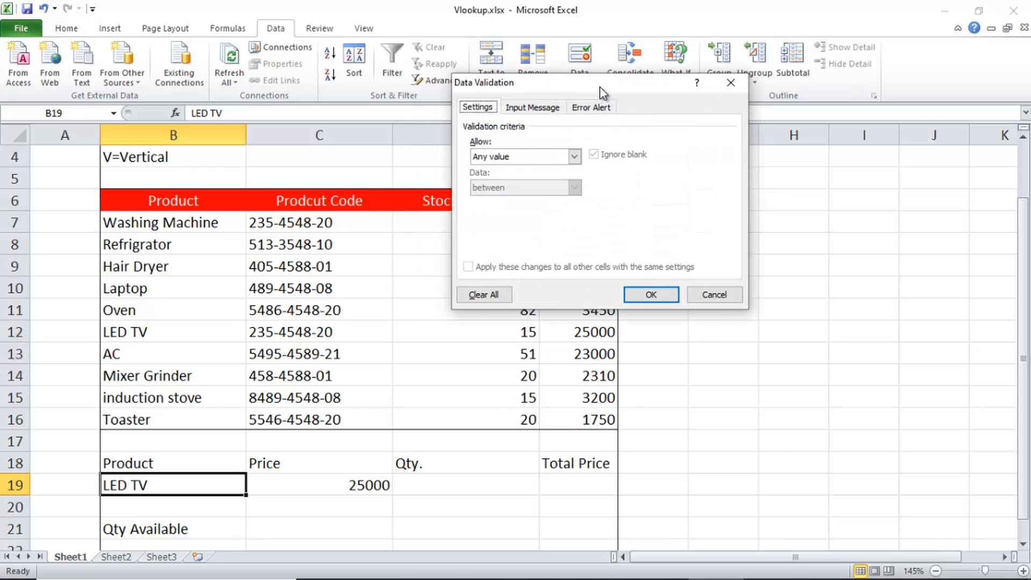
{"action": "left_click", "coordinate": [547, 161]}
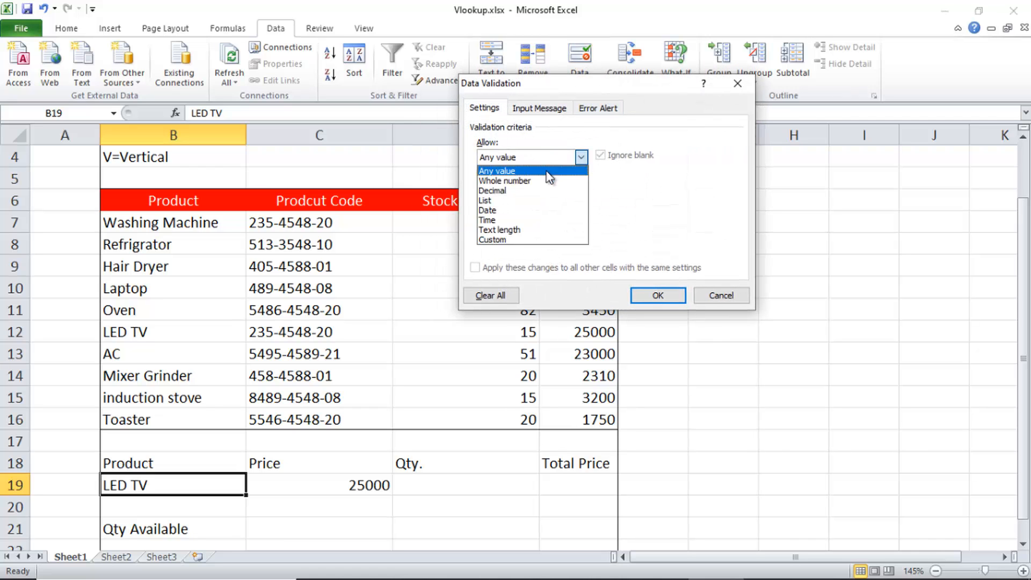
{"action": "left_click", "coordinate": [525, 201]}
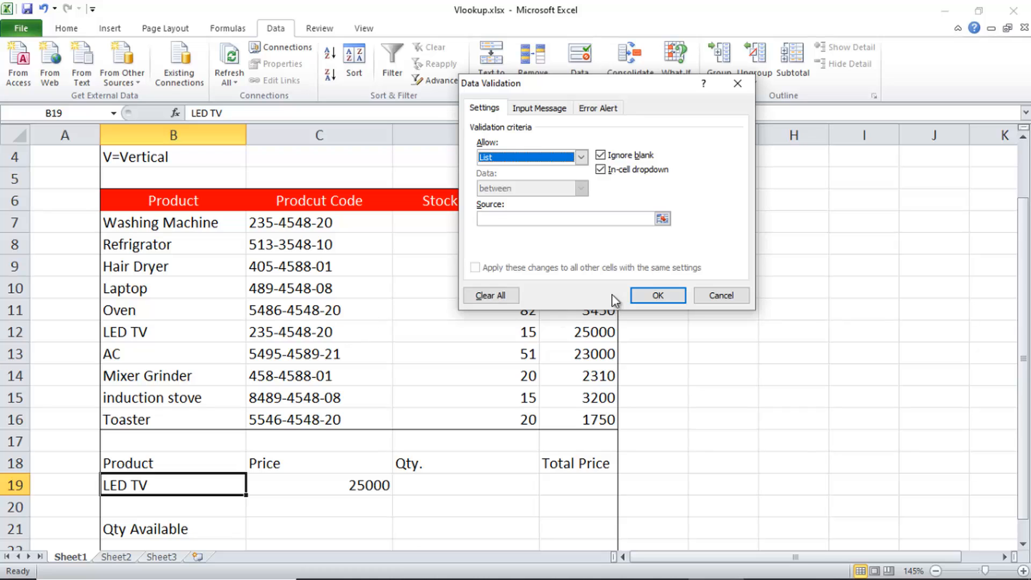
{"action": "left_click", "coordinate": [637, 220]}
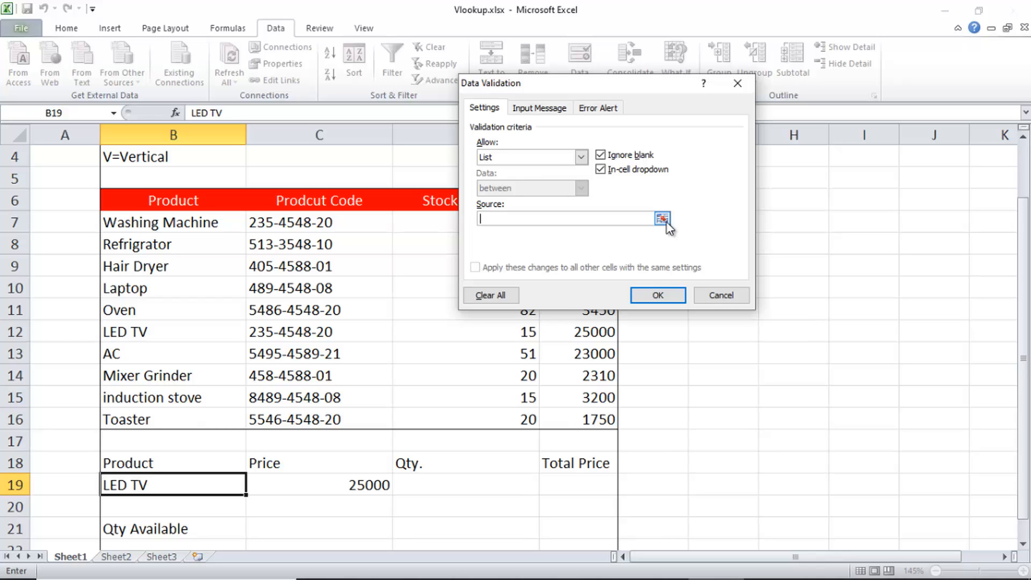
{"action": "left_click", "coordinate": [663, 219]}
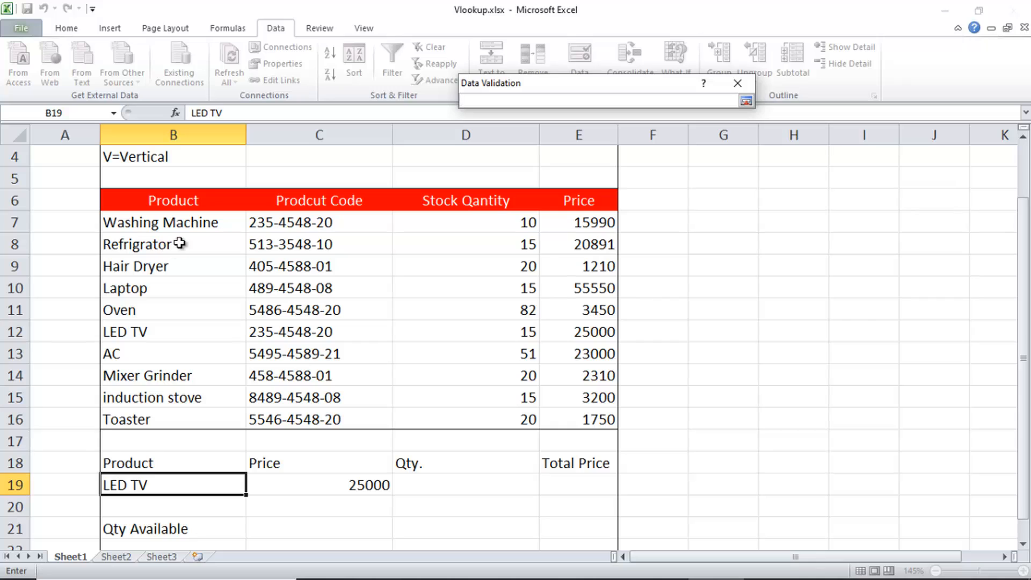
{"action": "left_click_drag", "start_coordinate": [212, 221], "coordinate": [198, 417]}
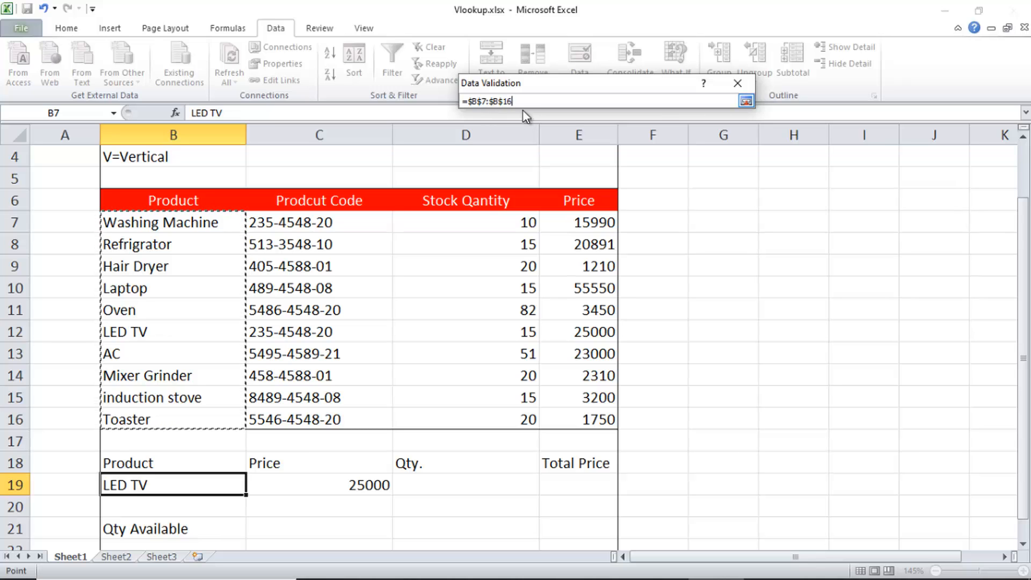
{"action": "left_click", "coordinate": [745, 101]}
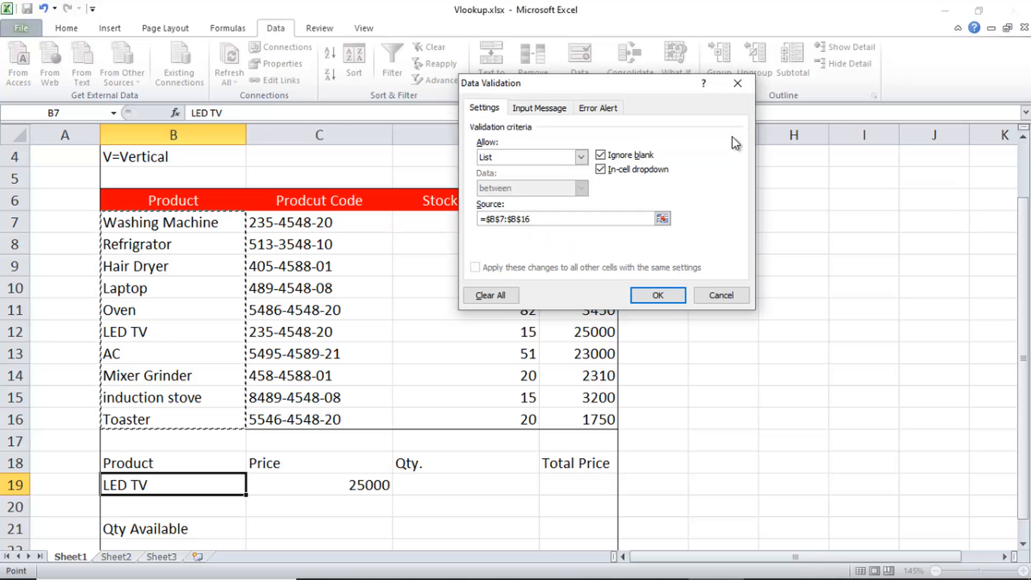
{"action": "left_click", "coordinate": [657, 297]}
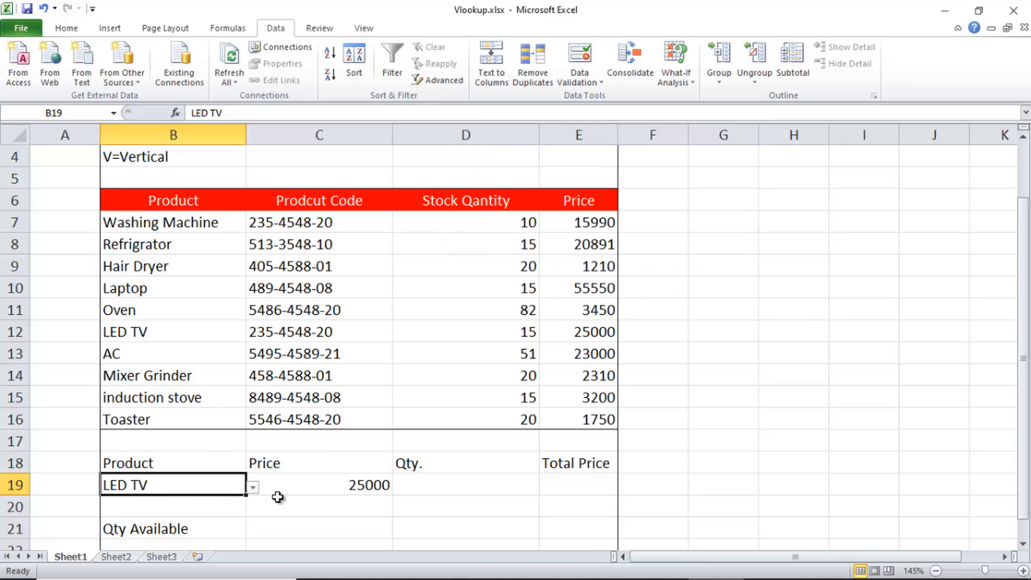
Choose Toaster from the product dropdown in B19 and compare the looked-up price with the Toaster row in the table
{"action": "left_click", "coordinate": [253, 488]}
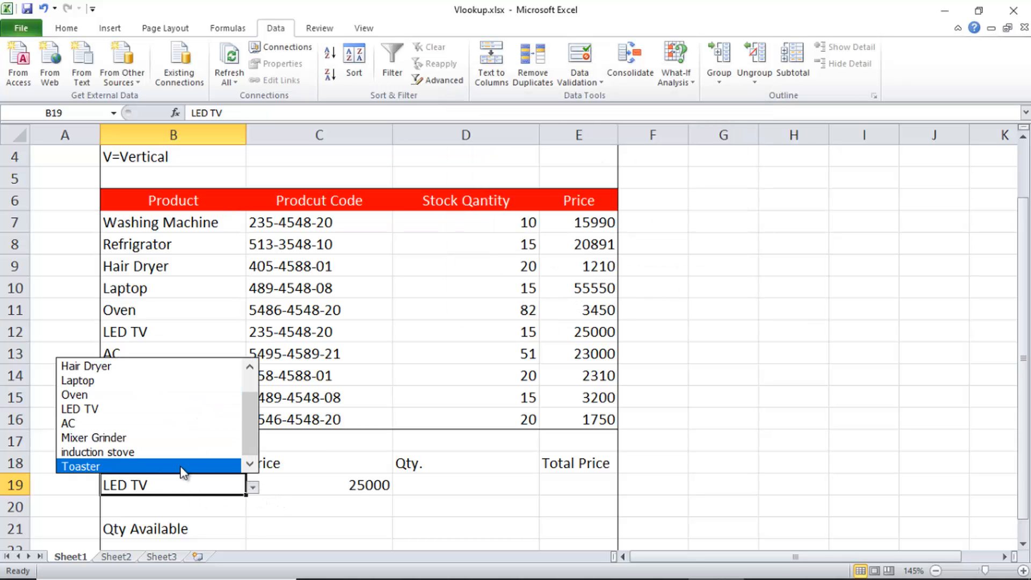
{"action": "left_click", "coordinate": [253, 486]}
{"action": "left_click", "coordinate": [255, 489]}
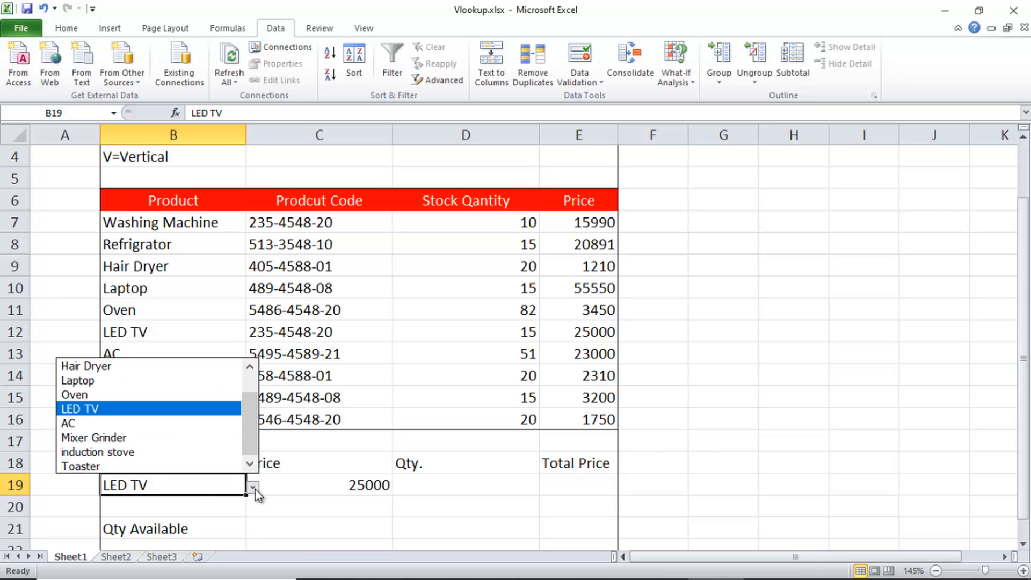
{"action": "left_click", "coordinate": [173, 467]}
{"action": "left_click", "coordinate": [361, 485]}
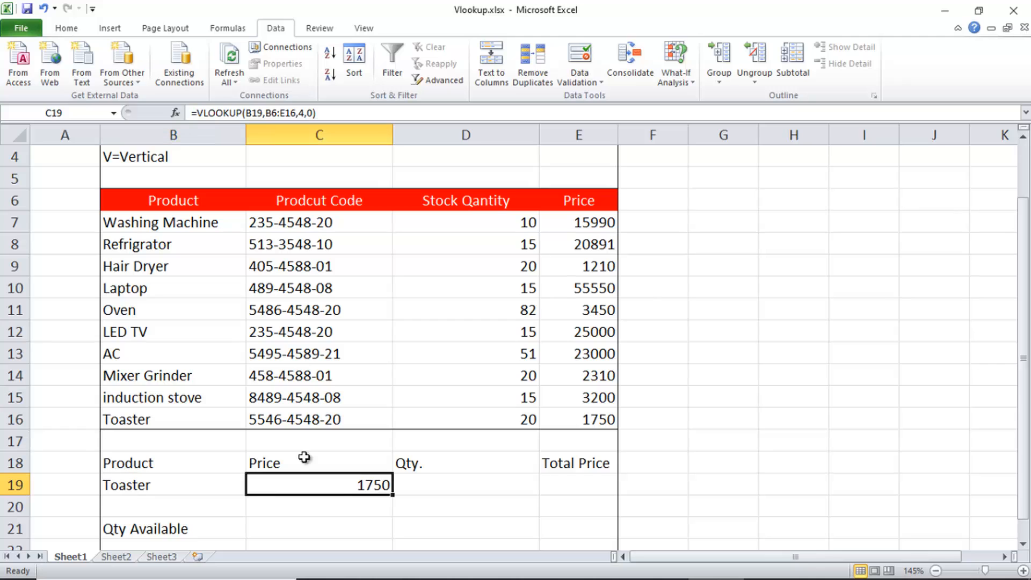
{"action": "left_click", "coordinate": [153, 419]}
{"action": "left_click_drag", "start_coordinate": [262, 417], "coordinate": [580, 417]}
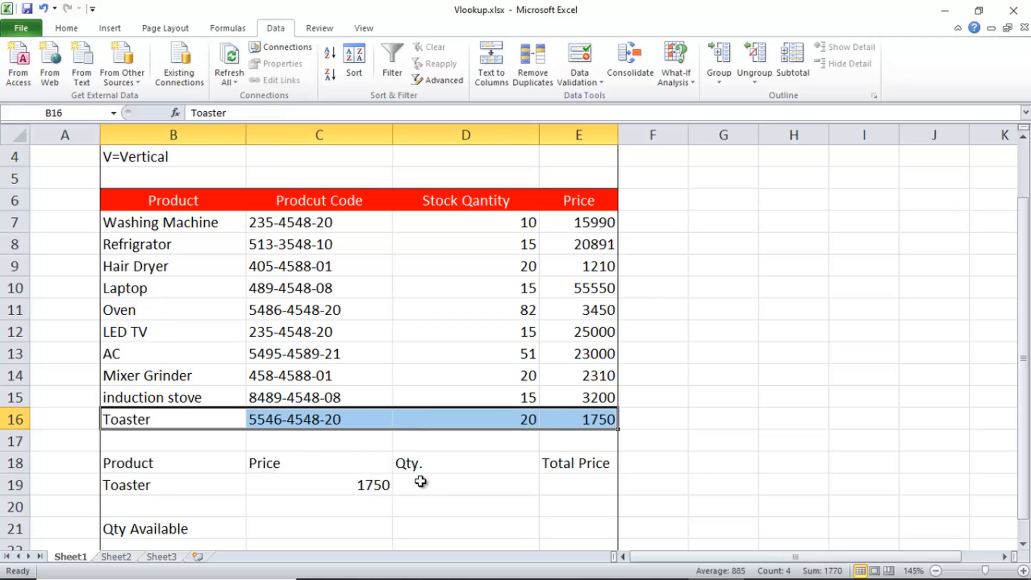
{"action": "left_click", "coordinate": [334, 482]}
{"action": "scroll", "coordinate": [394, 486], "scroll_direction": "down", "scroll_amount": 1}
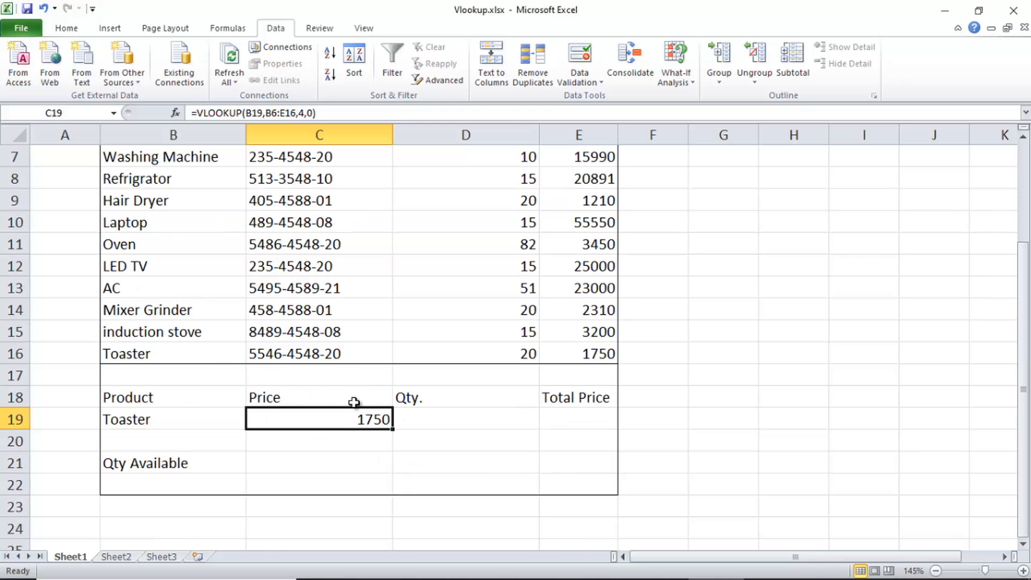
{"action": "scroll", "coordinate": [381, 417], "scroll_direction": "up", "scroll_amount": 2}
{"action": "scroll", "coordinate": [382, 417], "scroll_direction": "down", "scroll_amount": 2}
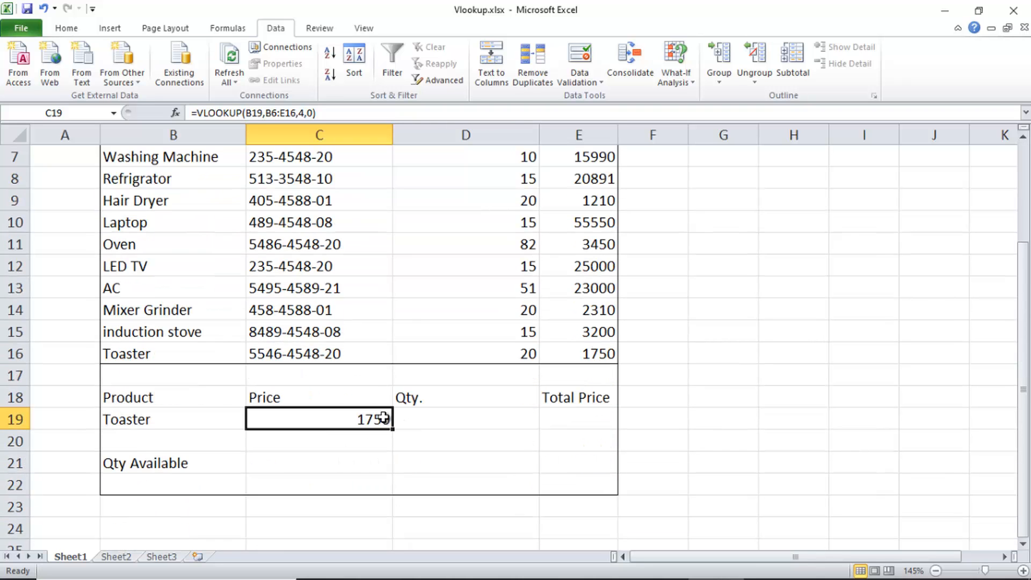
Enter 2 as the quantity in D19, under the Qty. heading
{"action": "left_click", "coordinate": [470, 422]}
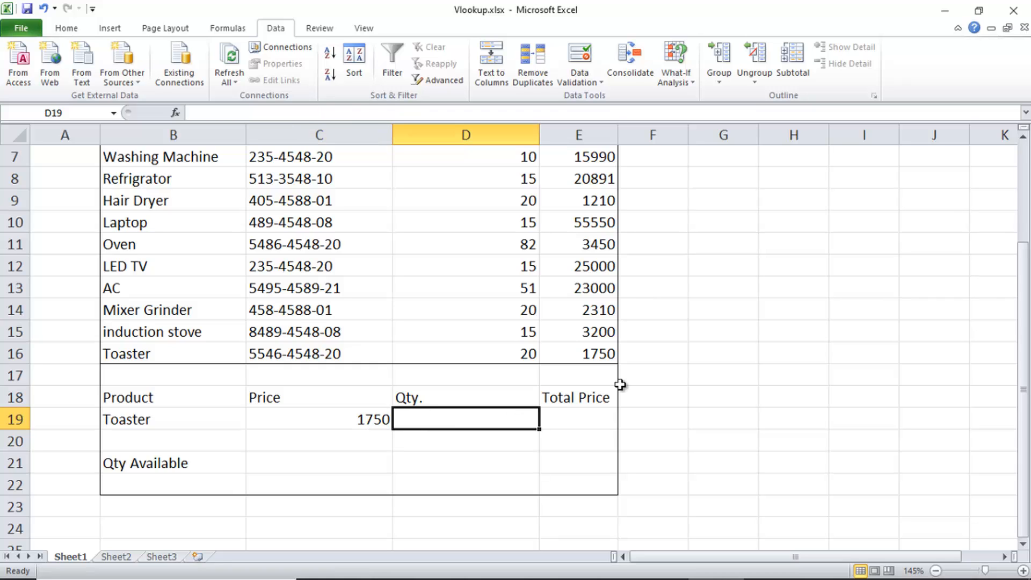
{"action": "scroll", "coordinate": [621, 383], "scroll_direction": "up", "scroll_amount": 1}
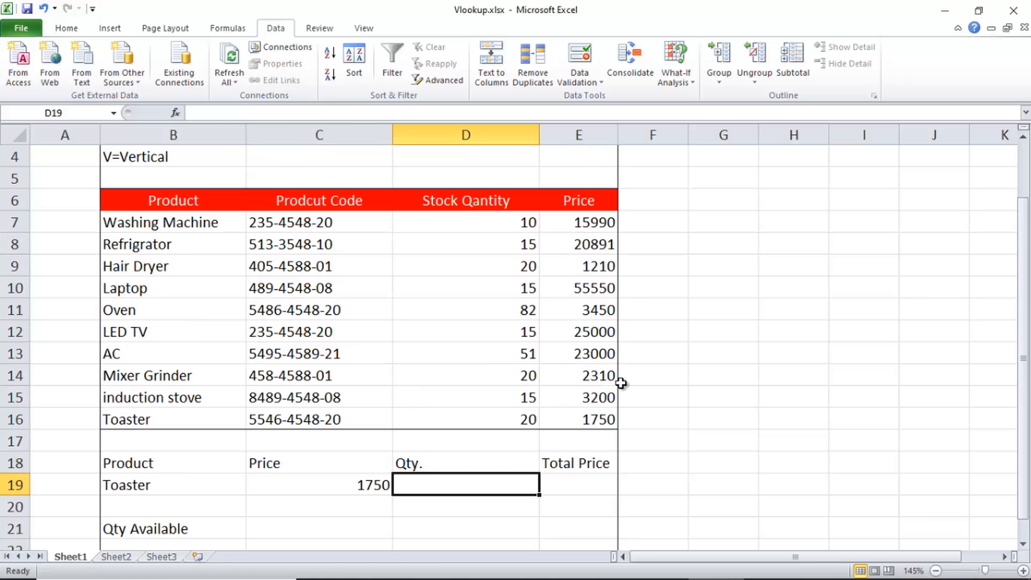
{"action": "type", "text": "2"}
{"action": "key", "text": "Tab"}
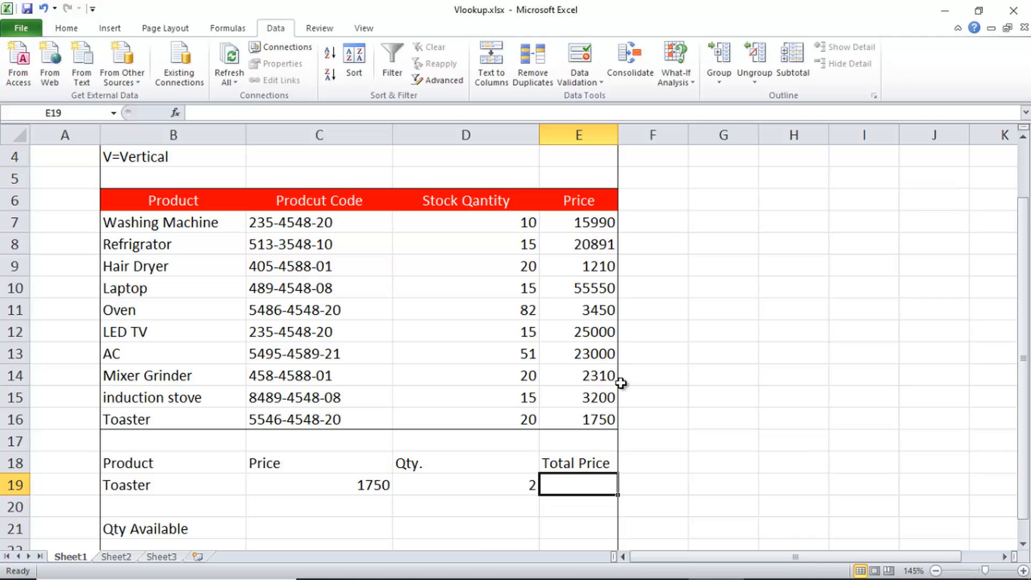
Enter the formula =C19*D19 in E19 to calculate the total price from price and quantity
{"action": "type", "text": "="}
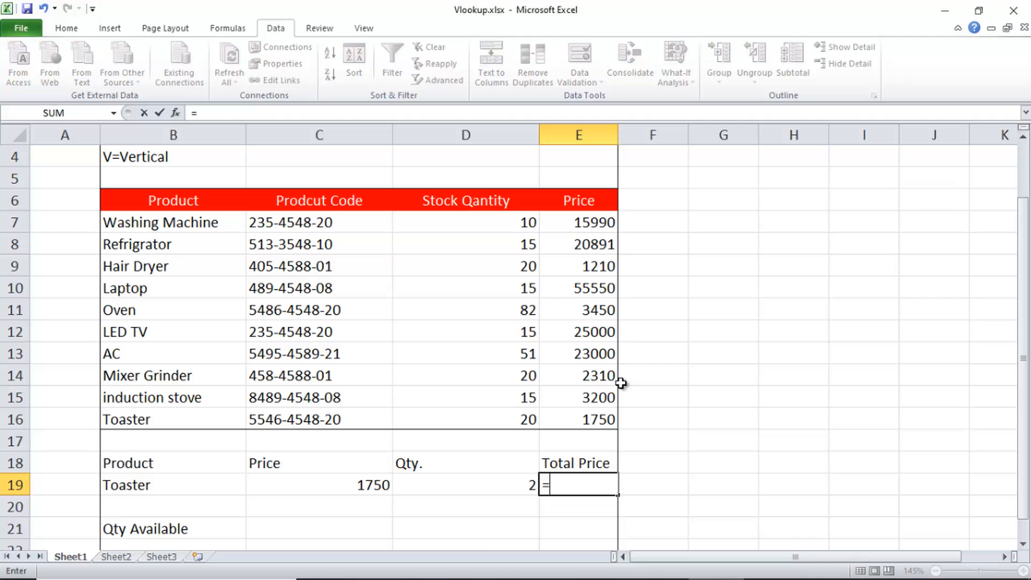
{"action": "left_click", "coordinate": [371, 482]}
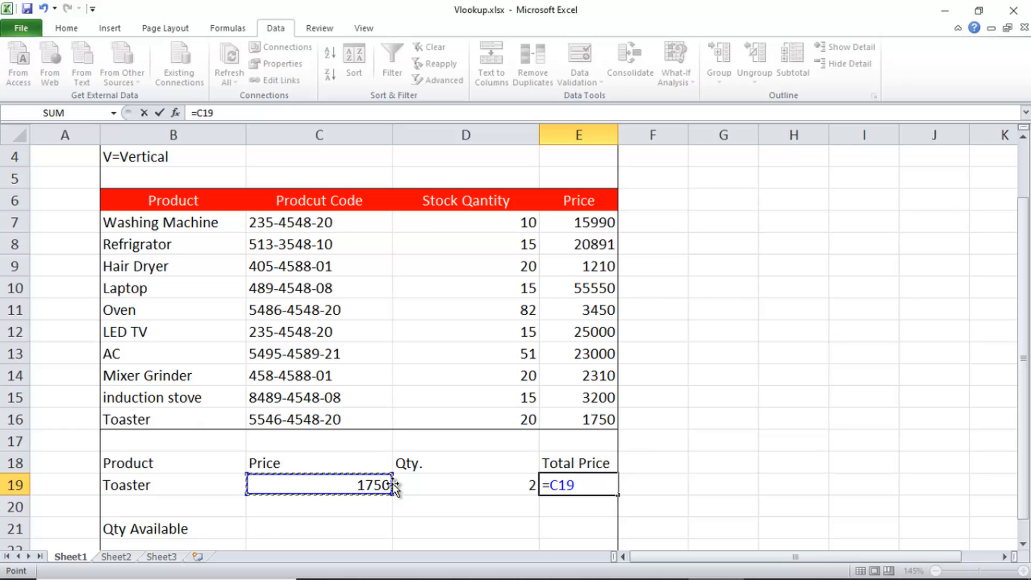
{"action": "type", "text": "*"}
{"action": "left_click", "coordinate": [450, 484]}
{"action": "key", "text": "Return"}
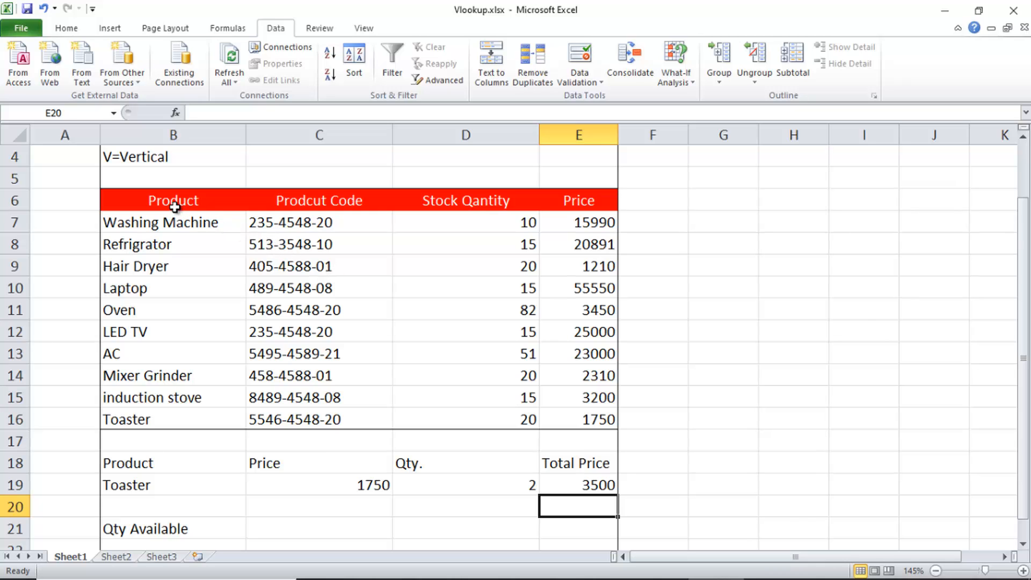
{"action": "left_click_drag", "start_coordinate": [156, 198], "coordinate": [576, 413]}
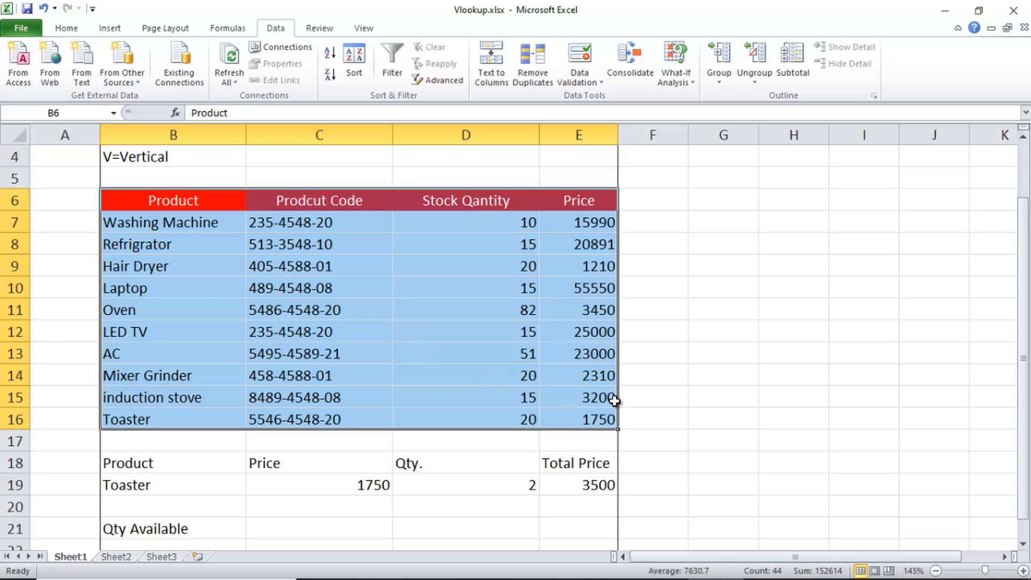
{"action": "left_click", "coordinate": [658, 356]}
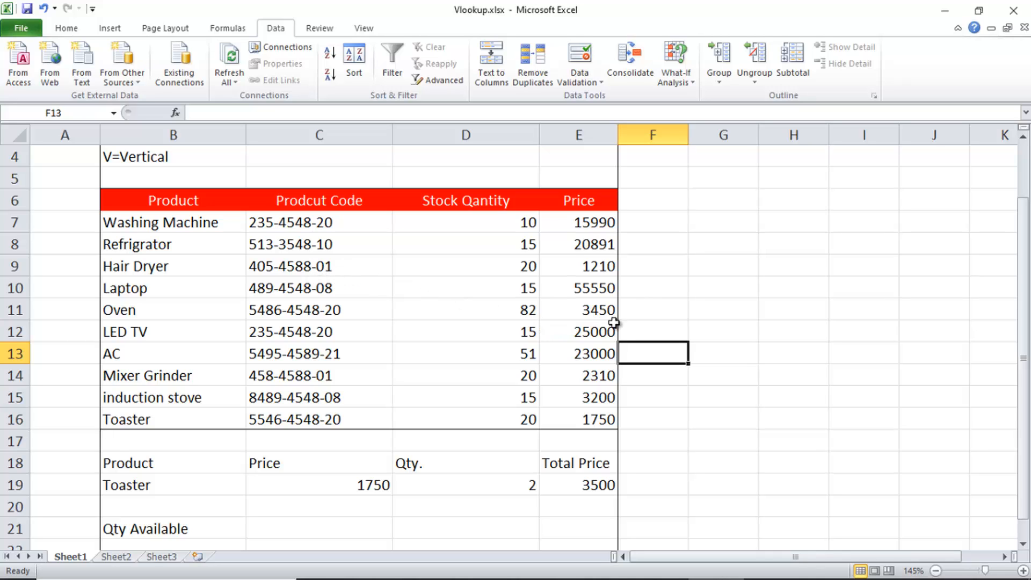
{"action": "left_click", "coordinate": [638, 311]}
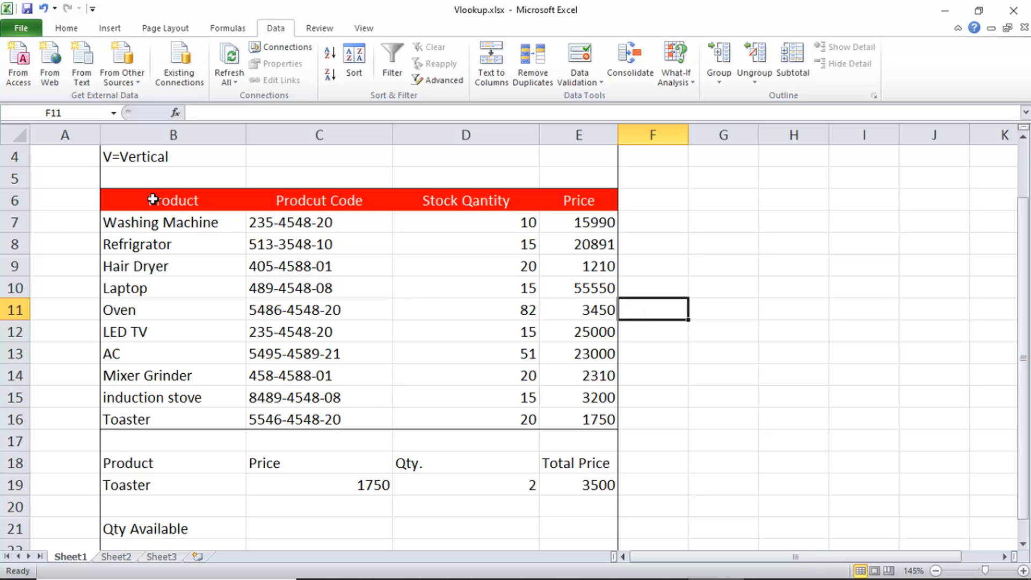
{"action": "left_click_drag", "start_coordinate": [155, 198], "coordinate": [597, 419]}
{"action": "left_click", "coordinate": [639, 318]}
Define the workbook-scoped name Product for the whole gadget table, range B6:E16 including its headers, in the Name Manager
{"action": "left_click", "coordinate": [228, 28]}
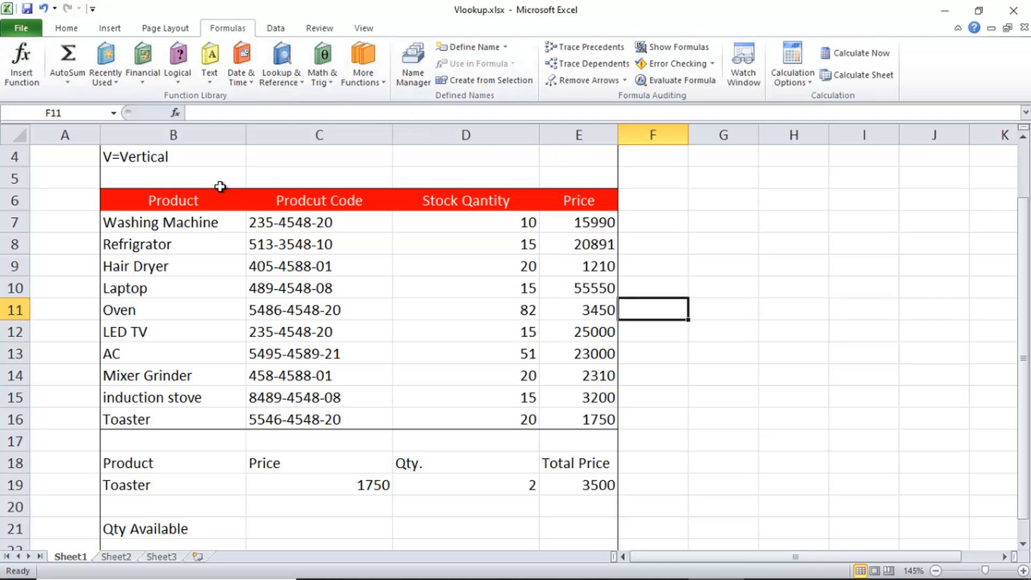
{"action": "left_click_drag", "start_coordinate": [166, 200], "coordinate": [587, 424]}
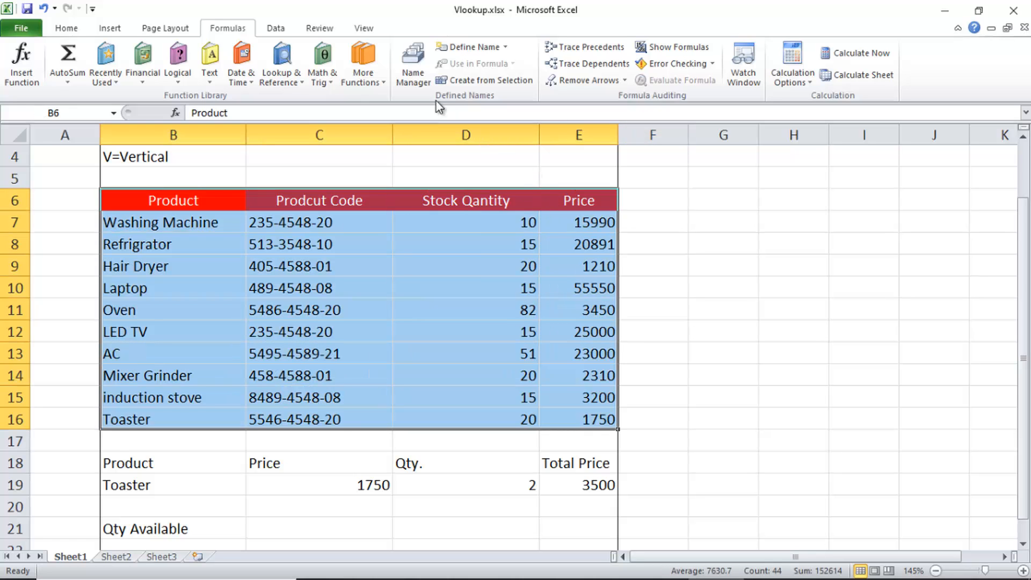
{"action": "left_click", "coordinate": [412, 64]}
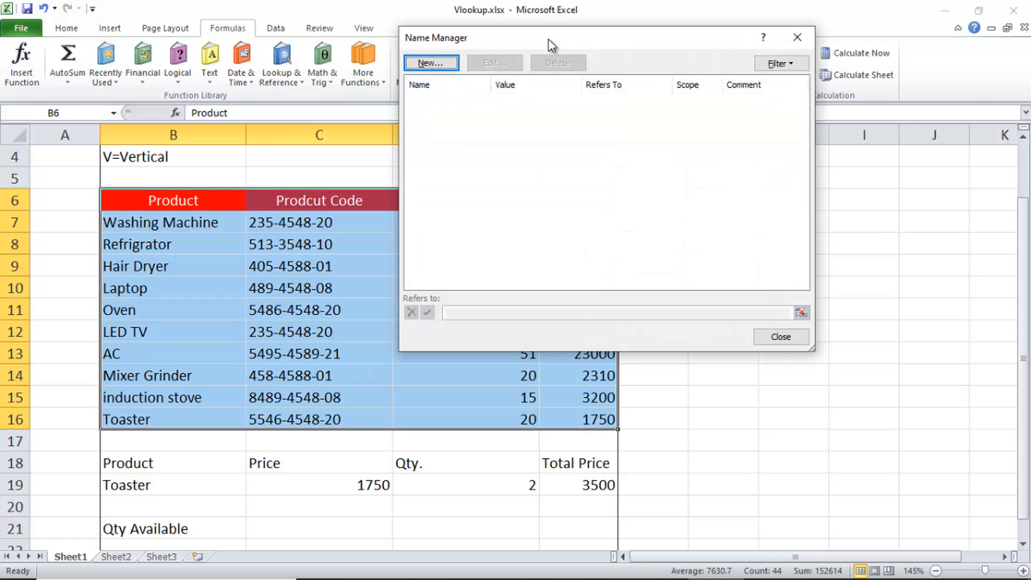
{"action": "left_click_drag", "start_coordinate": [549, 39], "coordinate": [692, 53]}
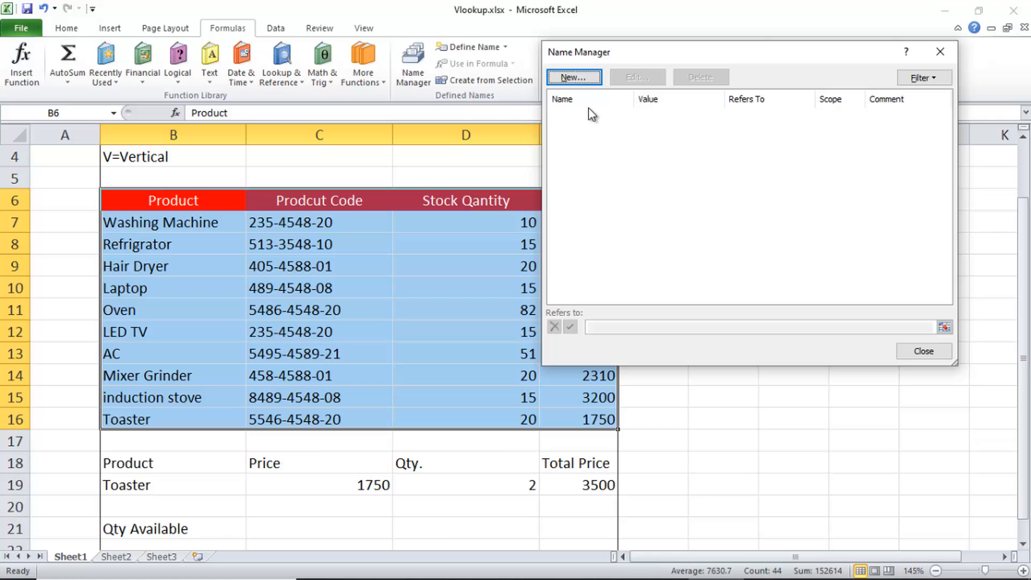
{"action": "left_click", "coordinate": [585, 81]}
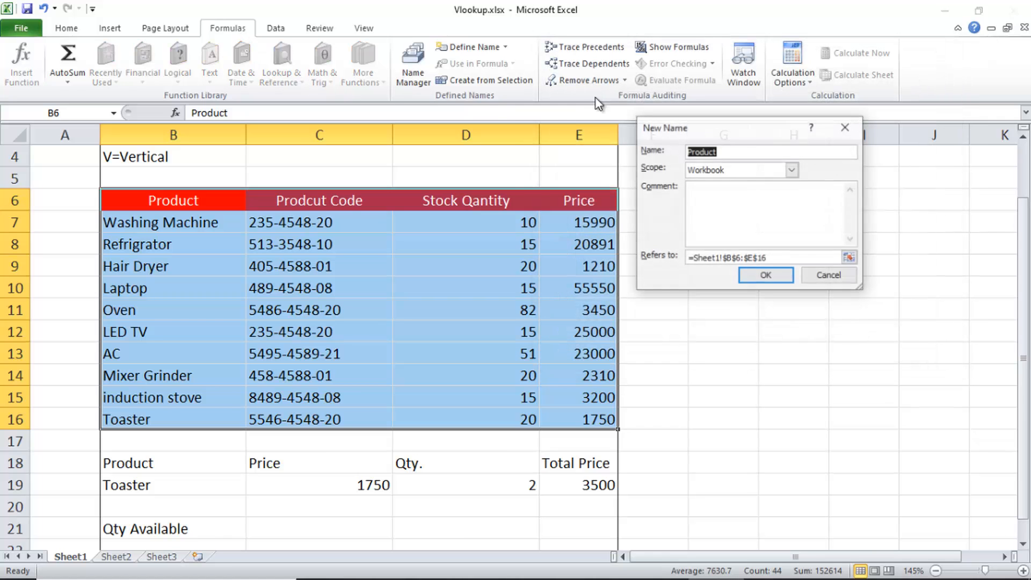
{"action": "left_click", "coordinate": [735, 150]}
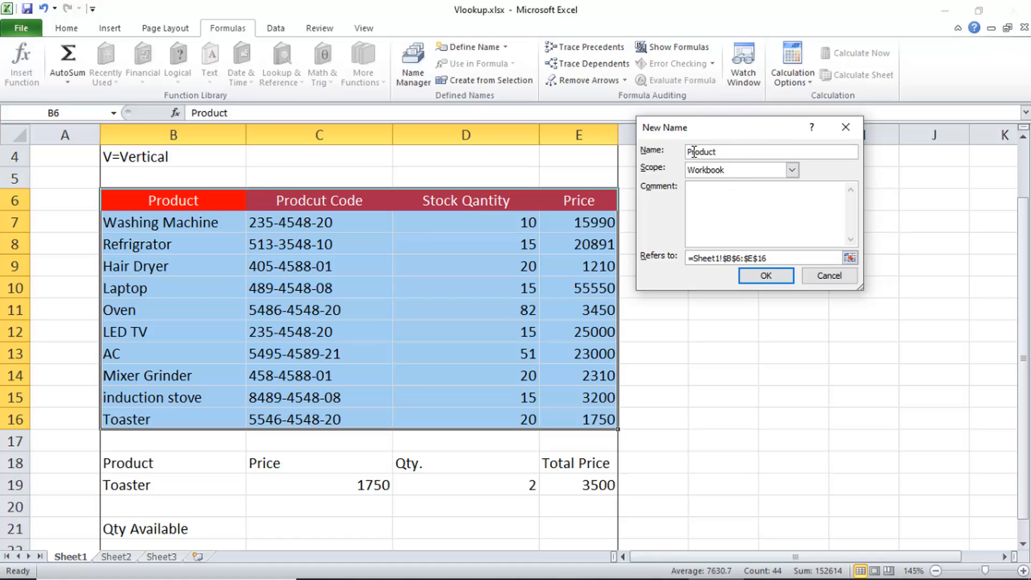
{"action": "left_click_drag", "start_coordinate": [694, 152], "coordinate": [670, 150]}
{"action": "left_click", "coordinate": [725, 151]}
{"action": "left_click_drag", "start_coordinate": [737, 152], "coordinate": [593, 152]}
{"action": "left_click", "coordinate": [738, 152]}
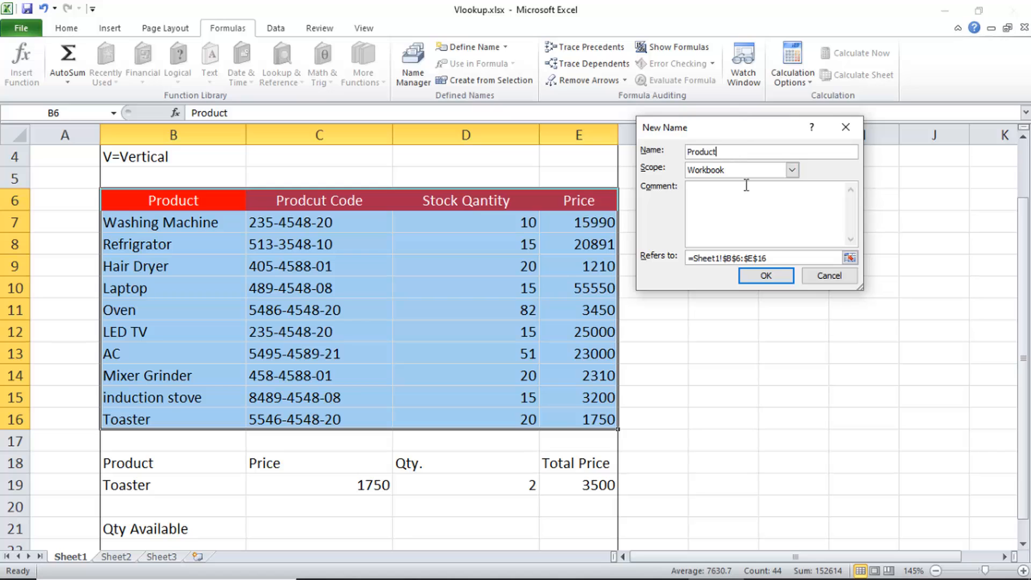
{"action": "left_click", "coordinate": [778, 276]}
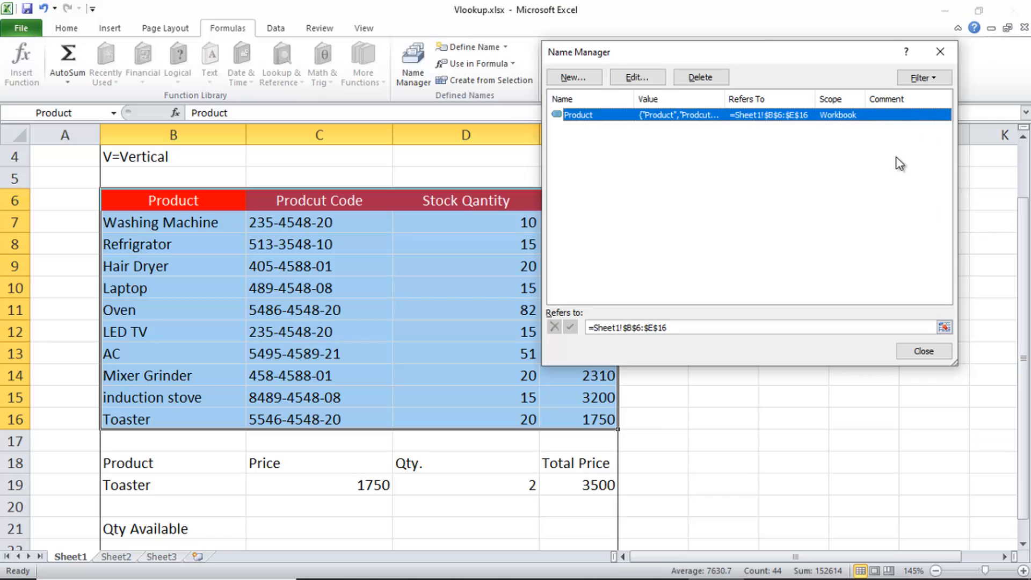
{"action": "left_click", "coordinate": [901, 353]}
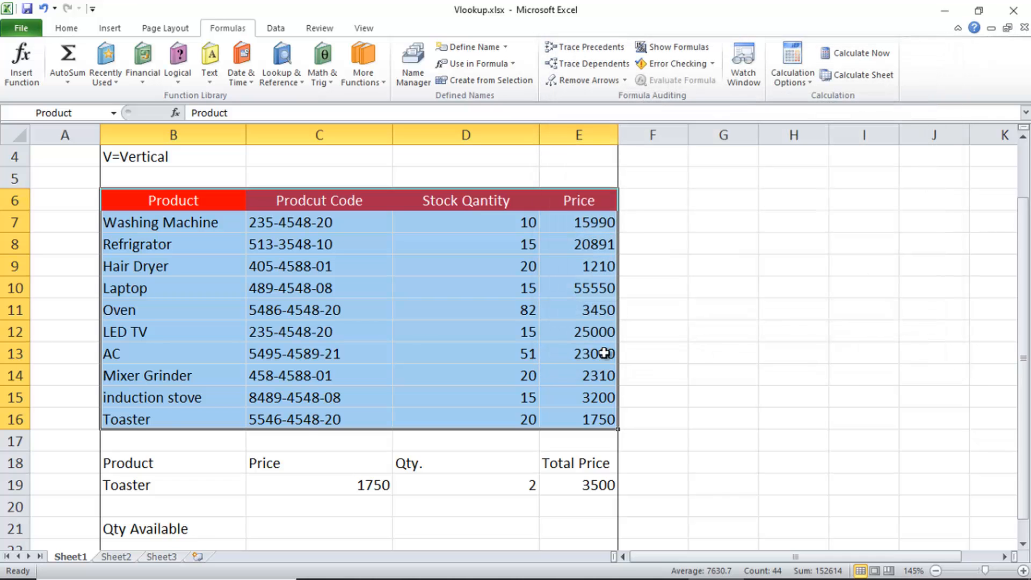
Begin a VLOOKUP formula in C22, below the Qty Available heading row, with B22 as the lookup value
{"action": "left_click", "coordinate": [417, 339]}
{"action": "scroll", "coordinate": [491, 338], "scroll_direction": "down", "scroll_amount": 1}
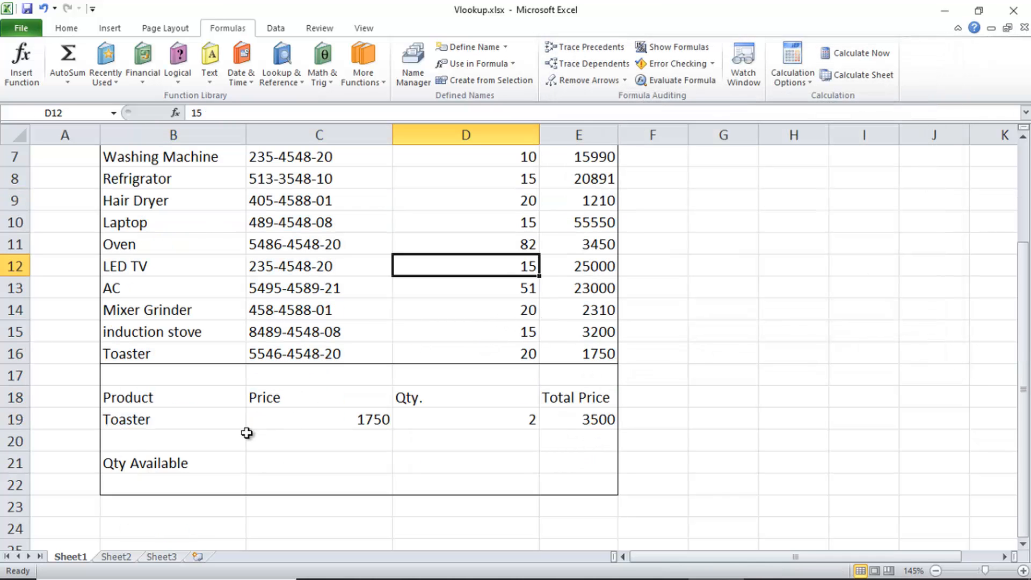
{"action": "left_click", "coordinate": [216, 479]}
{"action": "scroll", "coordinate": [396, 406], "scroll_direction": "up", "scroll_amount": 1}
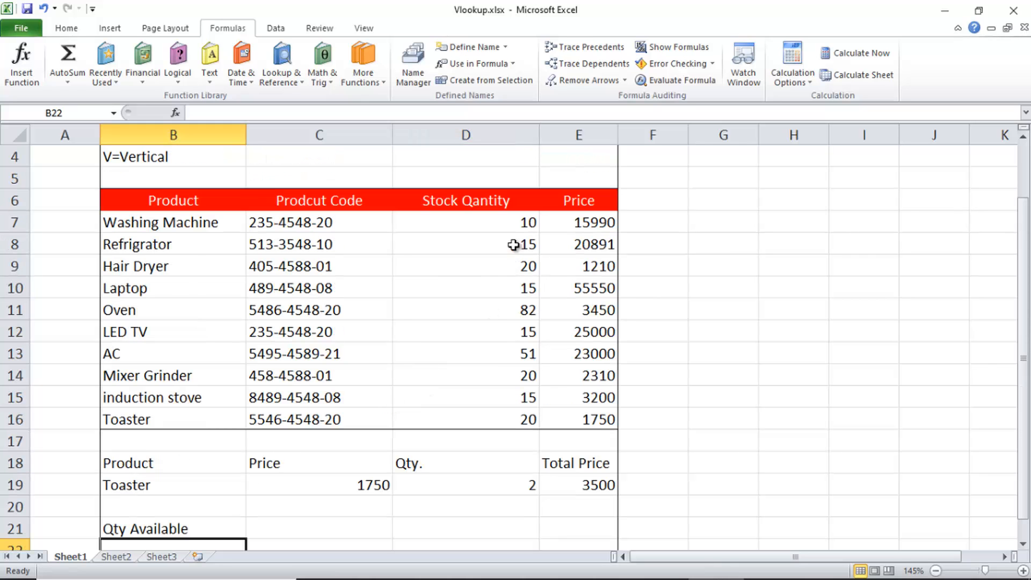
{"action": "scroll", "coordinate": [461, 321], "scroll_direction": "down", "scroll_amount": 1}
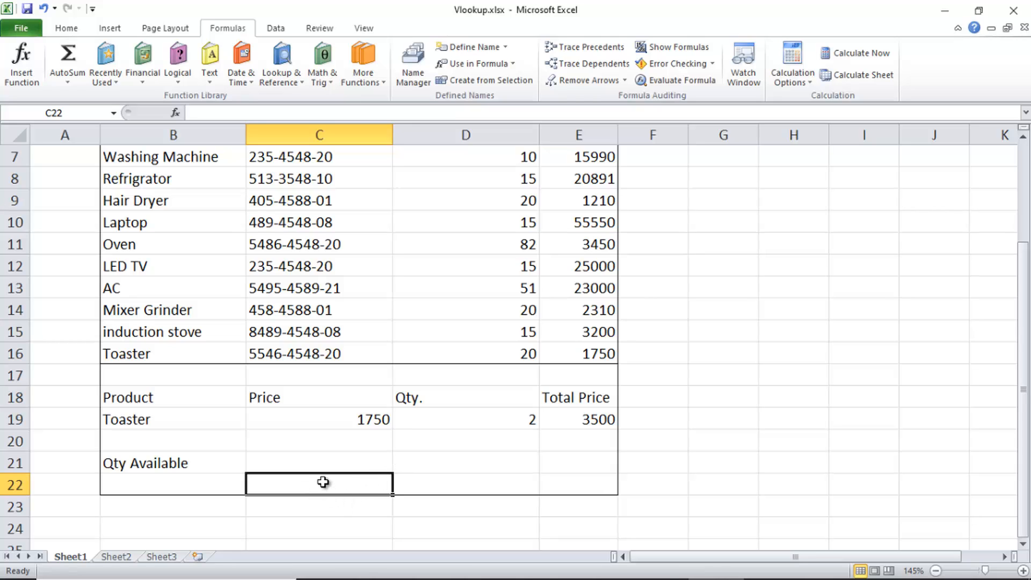
{"action": "type", "text": "=vl"}
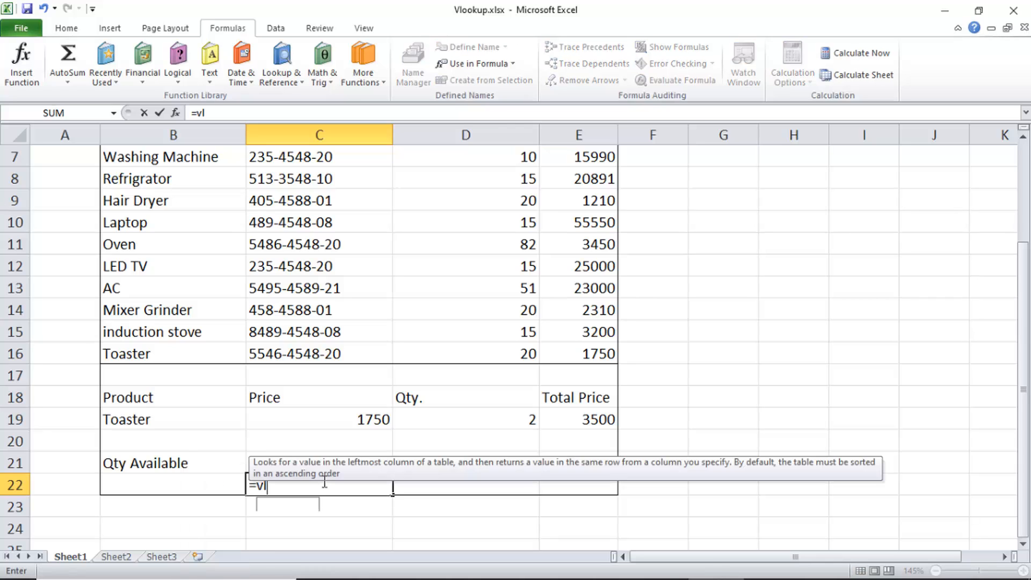
{"action": "type", "text": "ooup"}
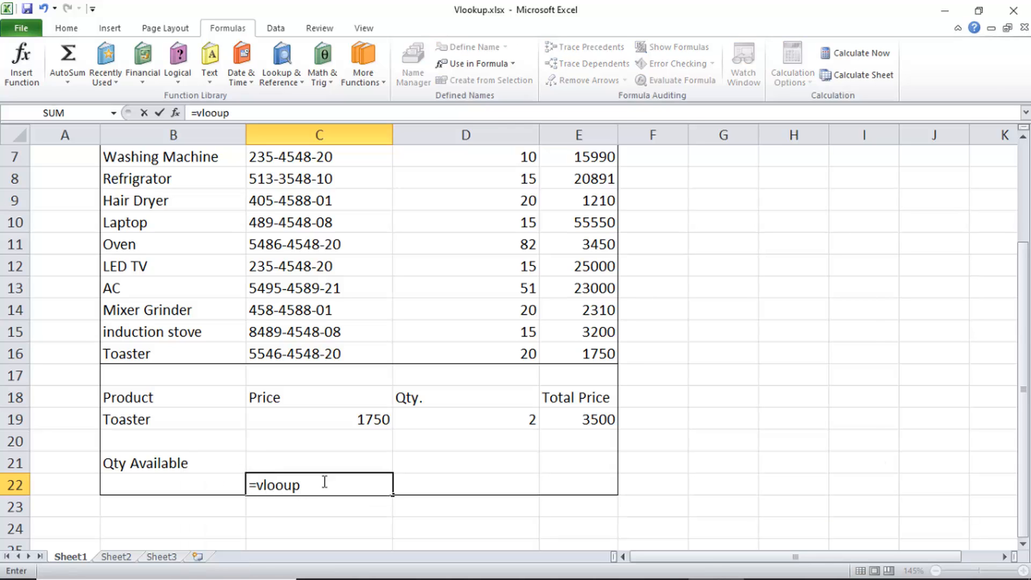
{"action": "key", "text": "BackSpace"}
{"action": "key", "text": "BackSpace"}
{"action": "type", "text": "k"}
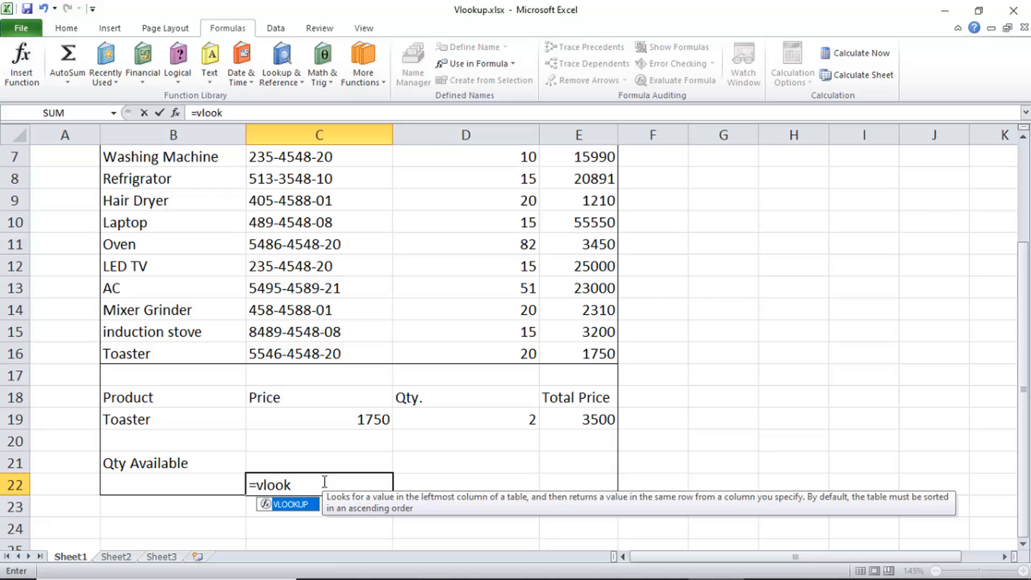
{"action": "type", "text": "up("}
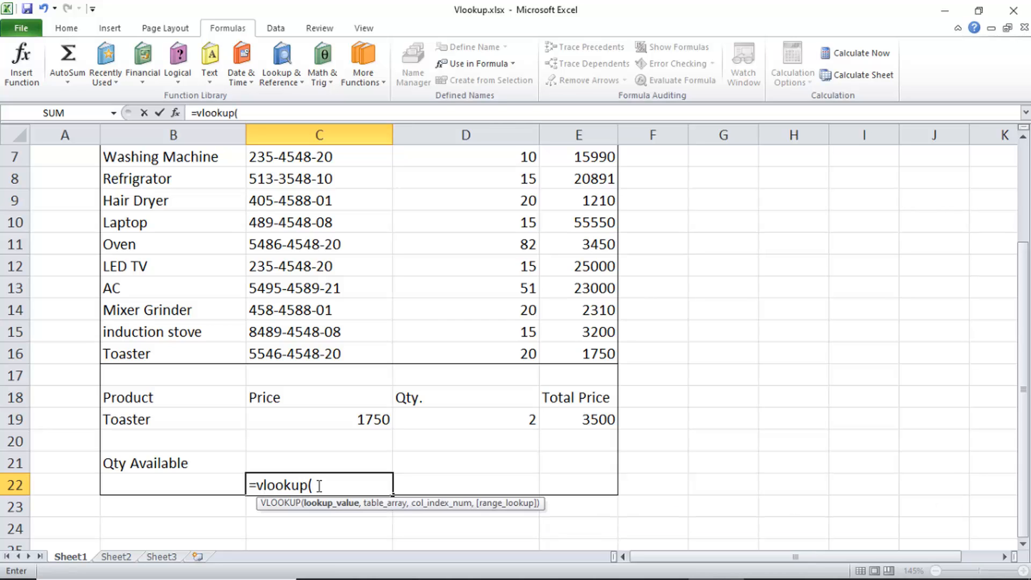
{"action": "left_click", "coordinate": [176, 483]}
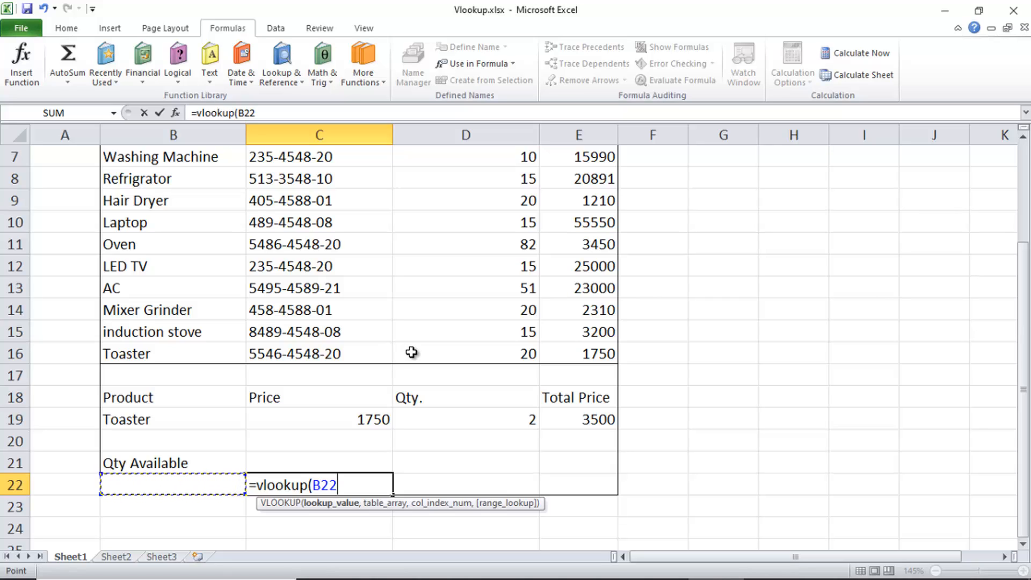
{"action": "type", "text": ","}
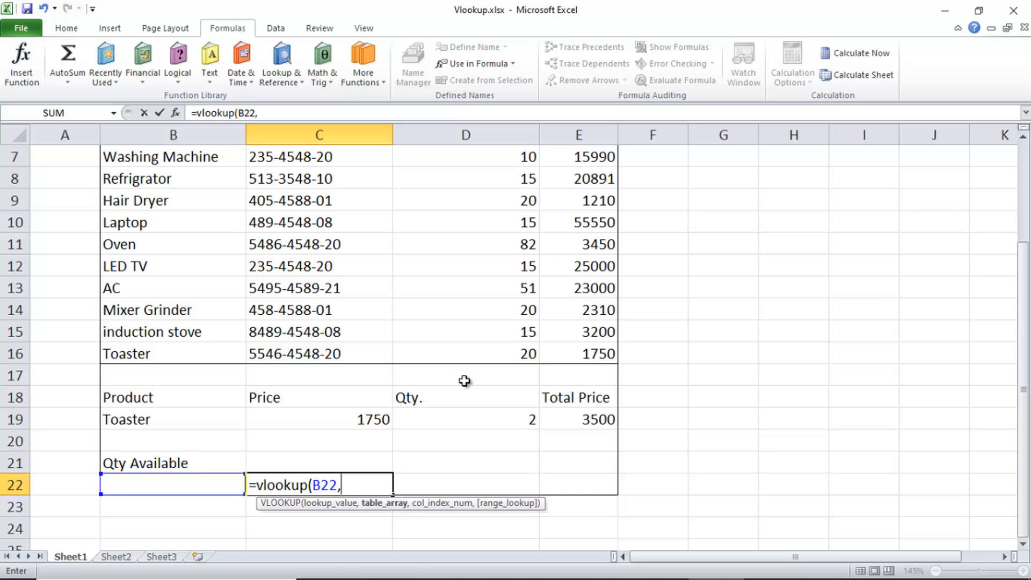
Complete the C22 formula as =VLOOKUP(B22,Product,3,0), using the named range Product, column 3 and an exact match
{"action": "type", "text": "produ"}
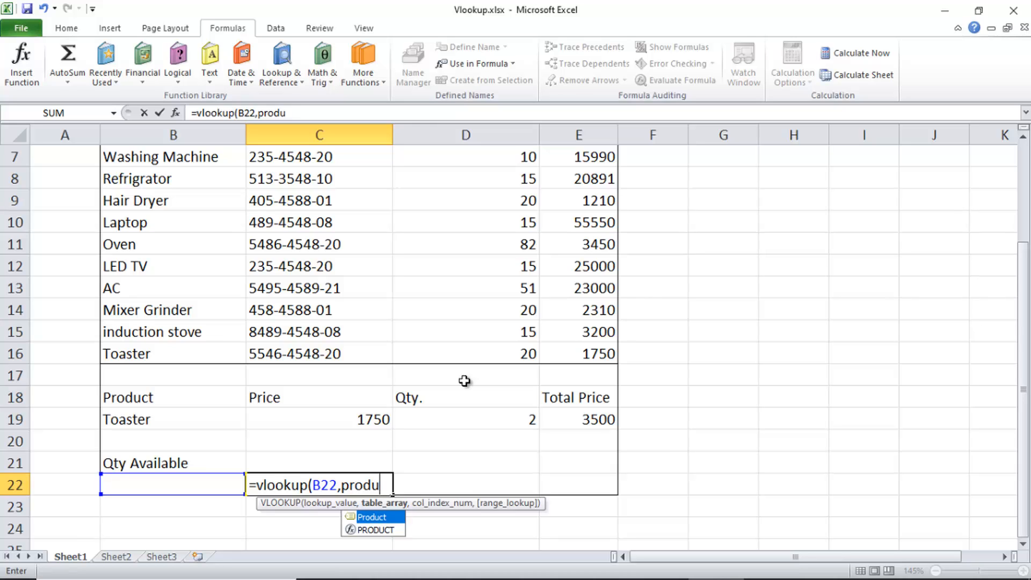
{"action": "type", "text": "ct"}
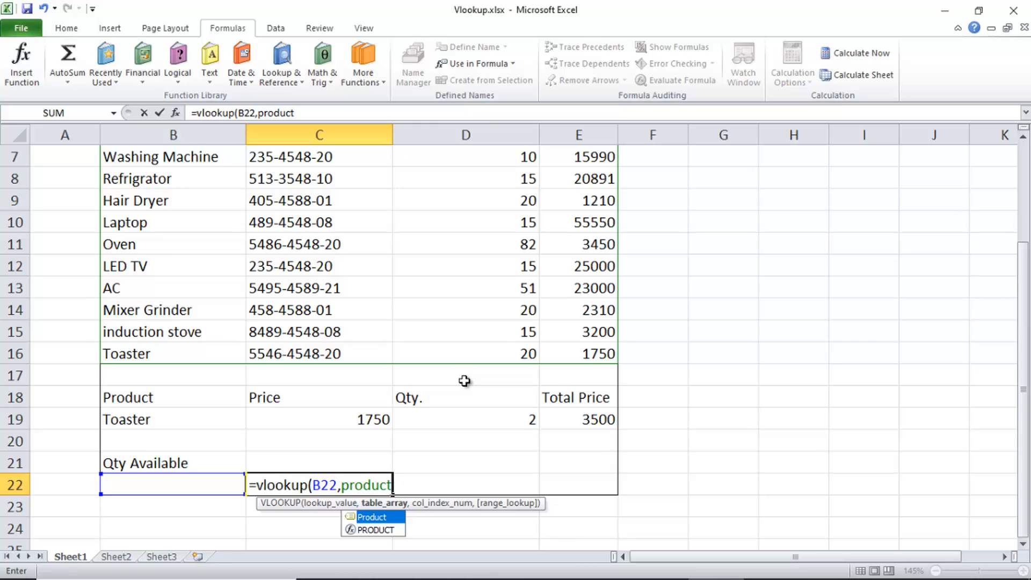
{"action": "scroll", "coordinate": [513, 349], "scroll_direction": "up", "scroll_amount": 1}
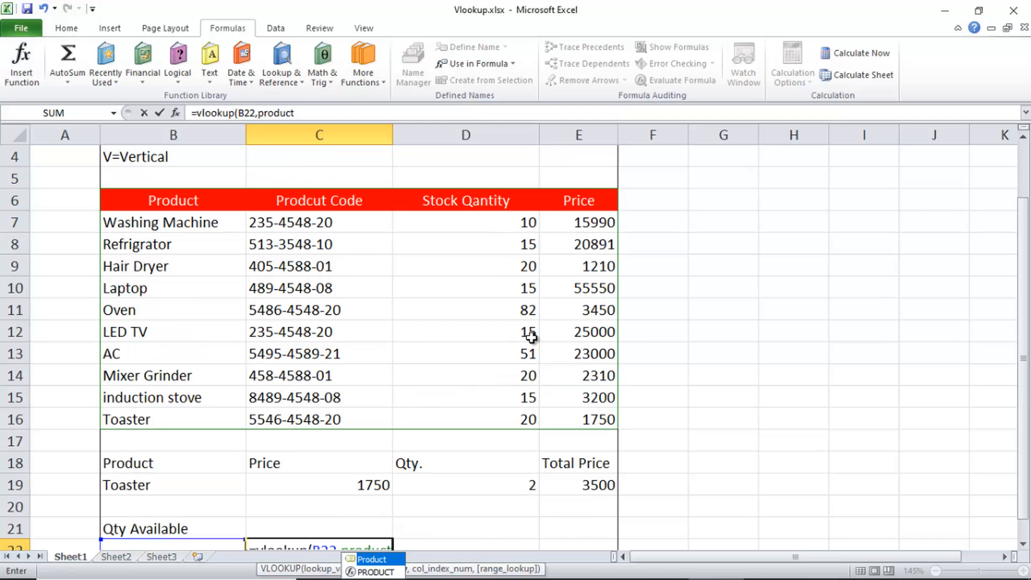
{"action": "scroll", "coordinate": [511, 357], "scroll_direction": "down", "scroll_amount": 1}
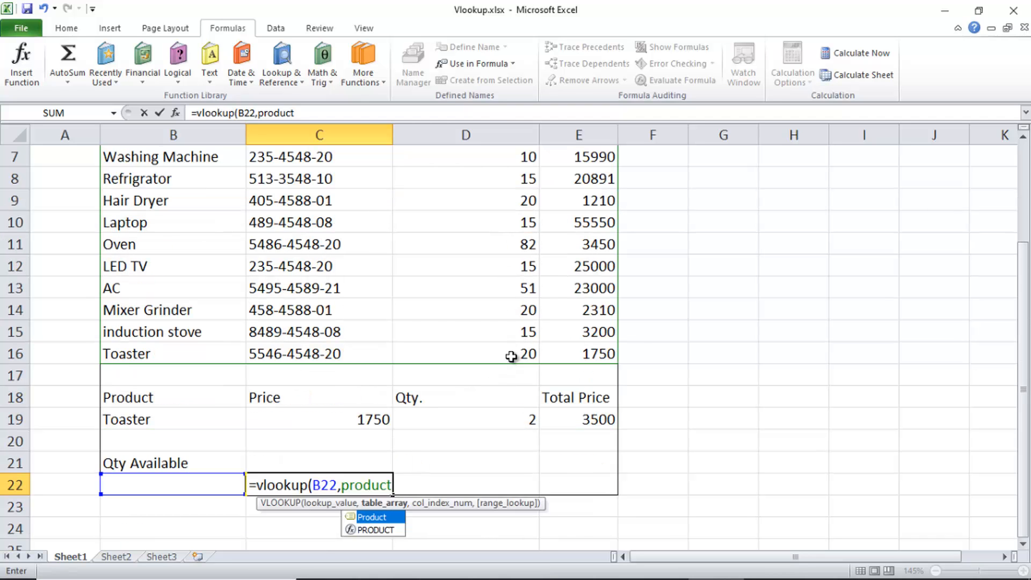
{"action": "type", "text": ","}
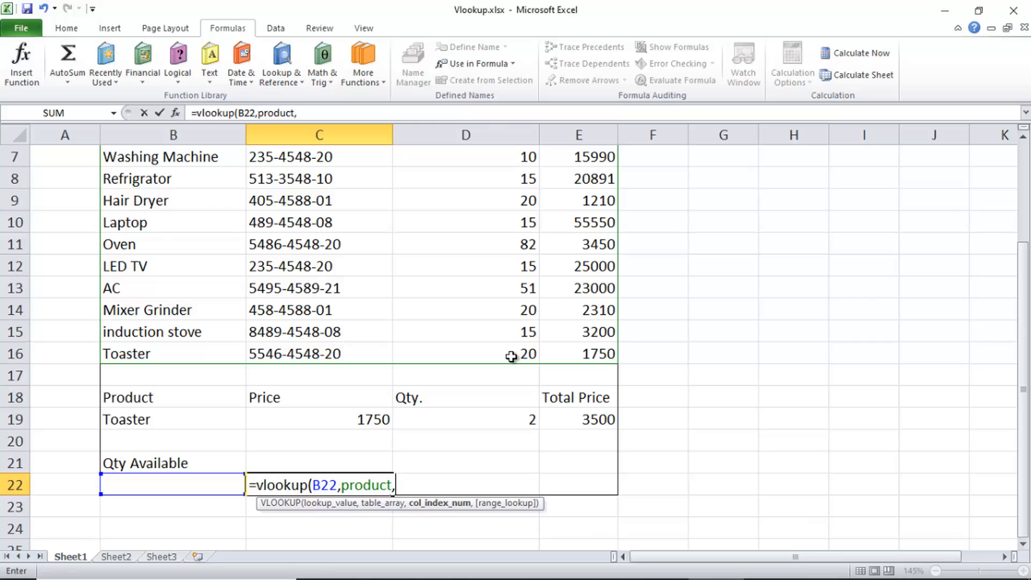
{"action": "type", "text": "3,"}
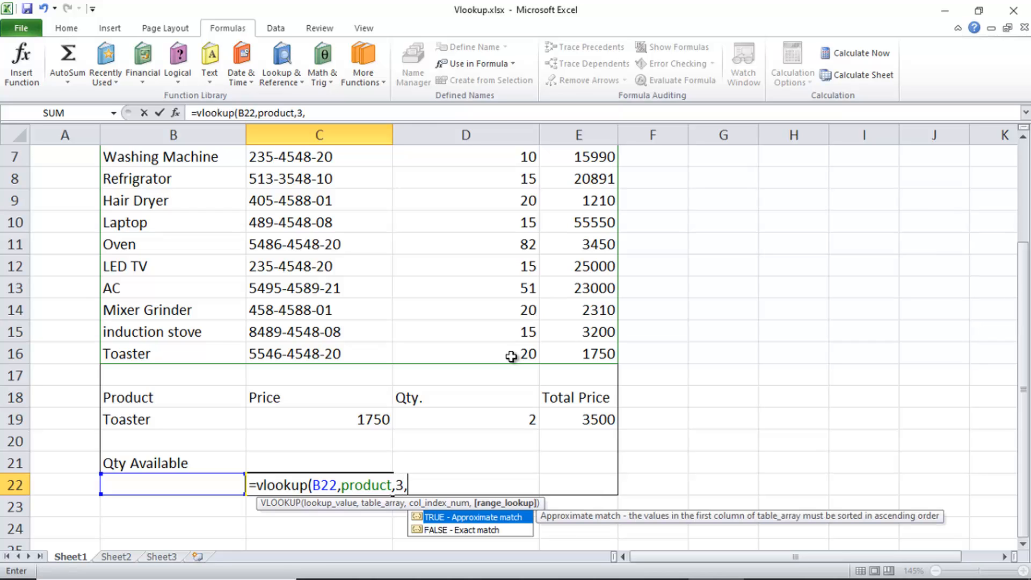
{"action": "type", "text": "0)"}
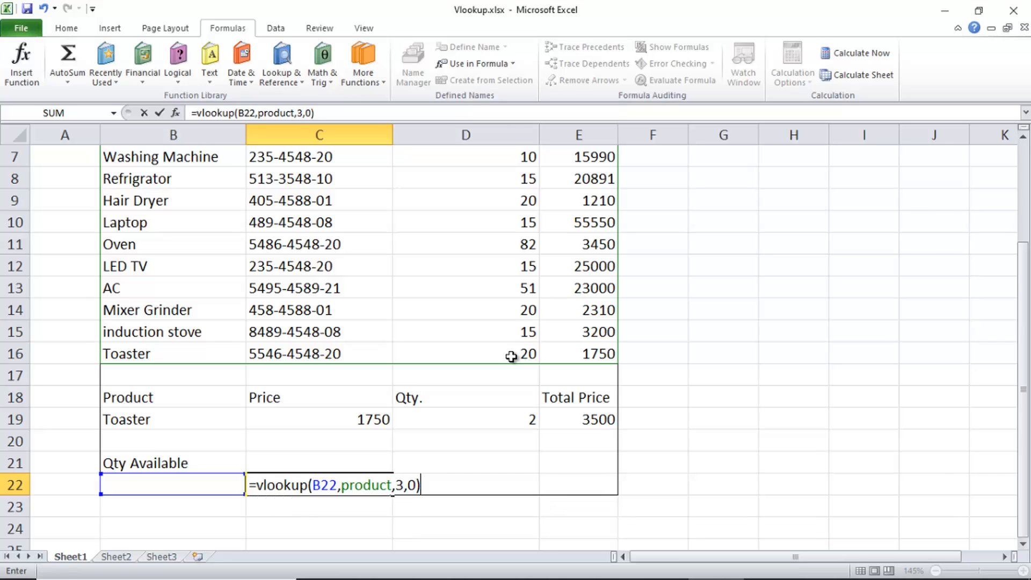
{"action": "key", "text": "Return"}
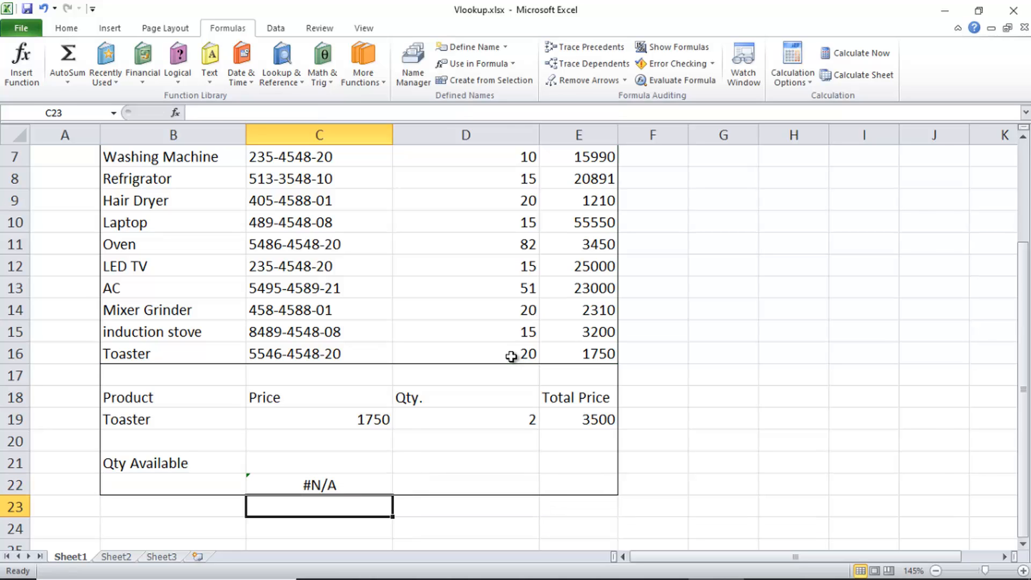
Enter Toaster in B22 as the product whose available quantity is looked up
{"action": "left_click", "coordinate": [171, 487]}
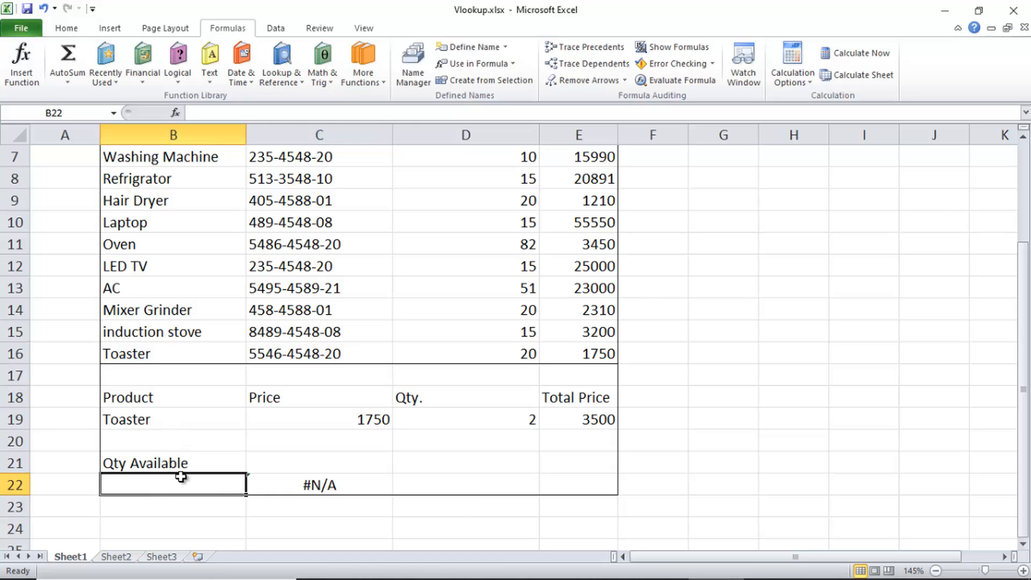
{"action": "type", "text": "T"}
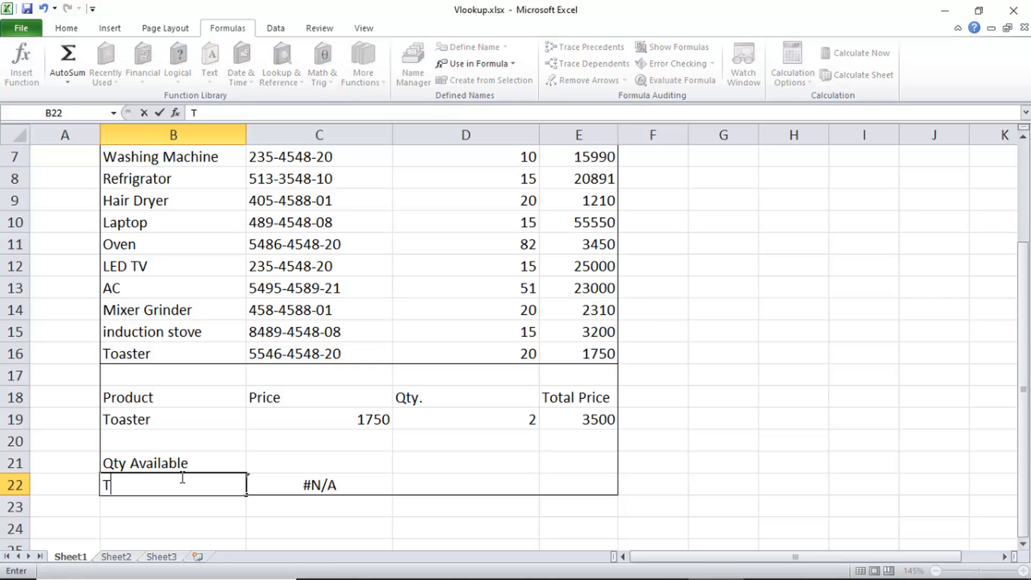
{"action": "type", "text": "oaster"}
{"action": "key", "text": "Return"}
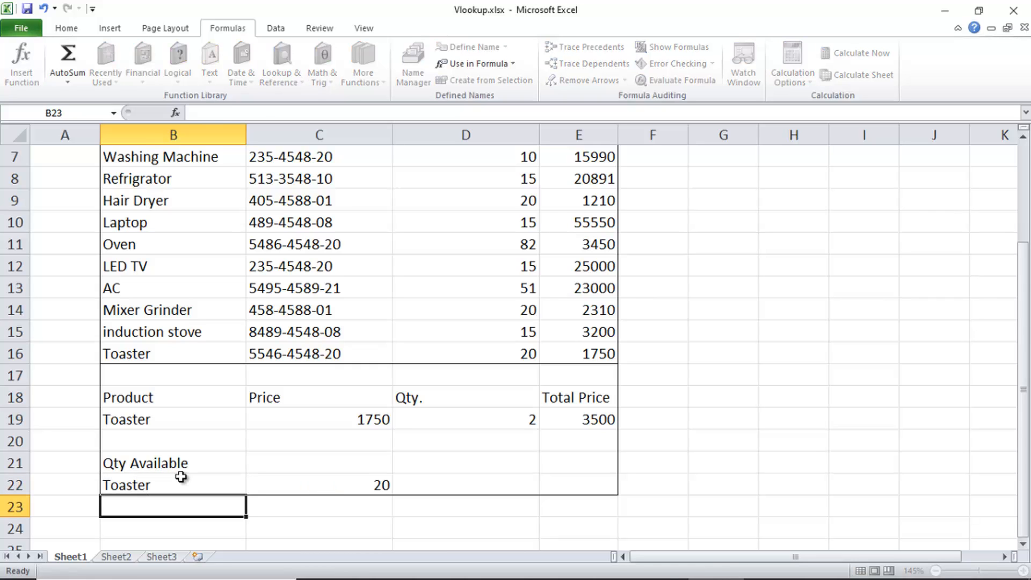
Check the VLOOKUP formula in C22 and compare its result with the Toaster row's stock quantity in D16
{"action": "left_click", "coordinate": [355, 488]}
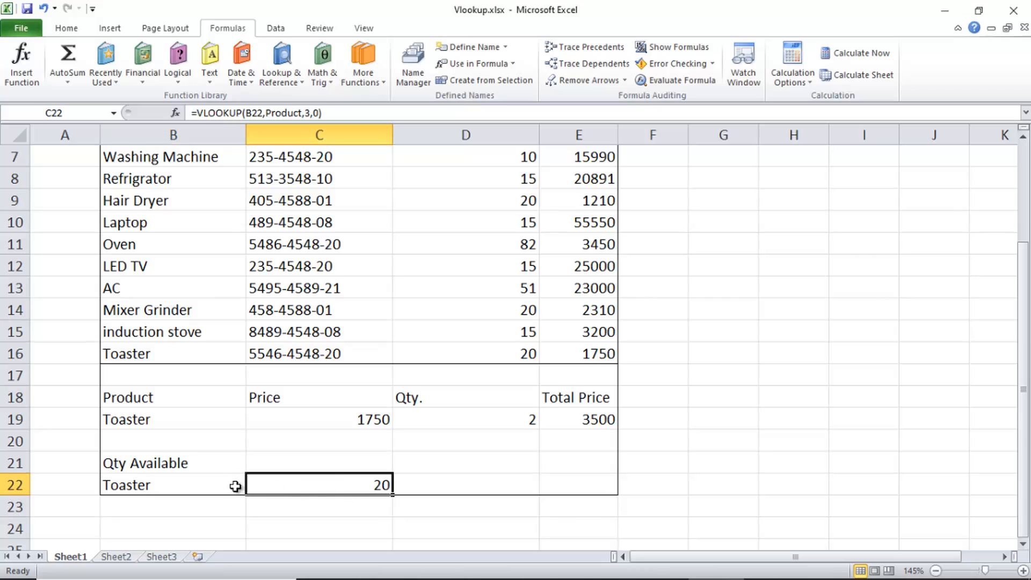
{"action": "left_click", "coordinate": [237, 487]}
{"action": "left_click", "coordinate": [532, 353]}
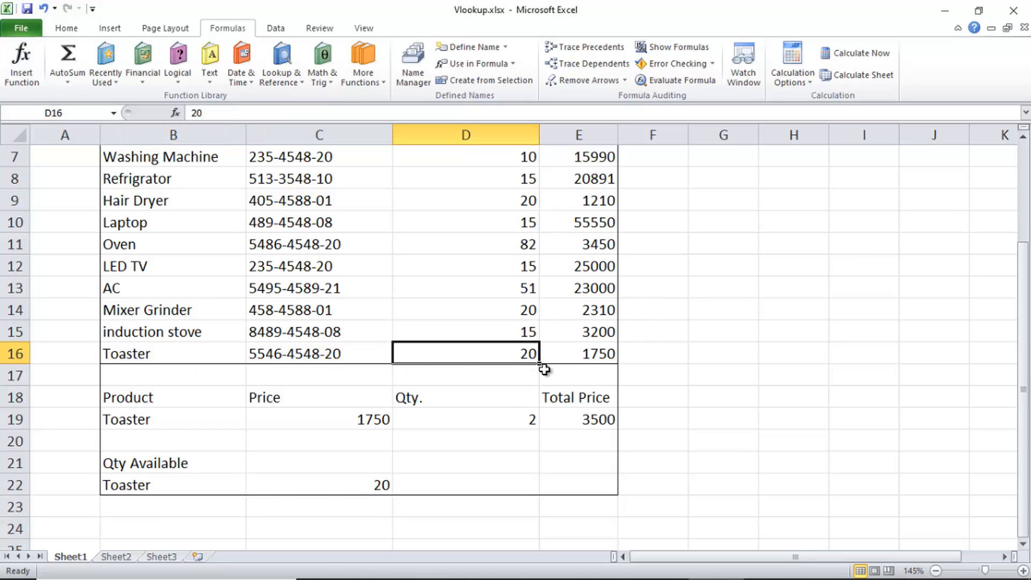
{"action": "left_click", "coordinate": [231, 486]}
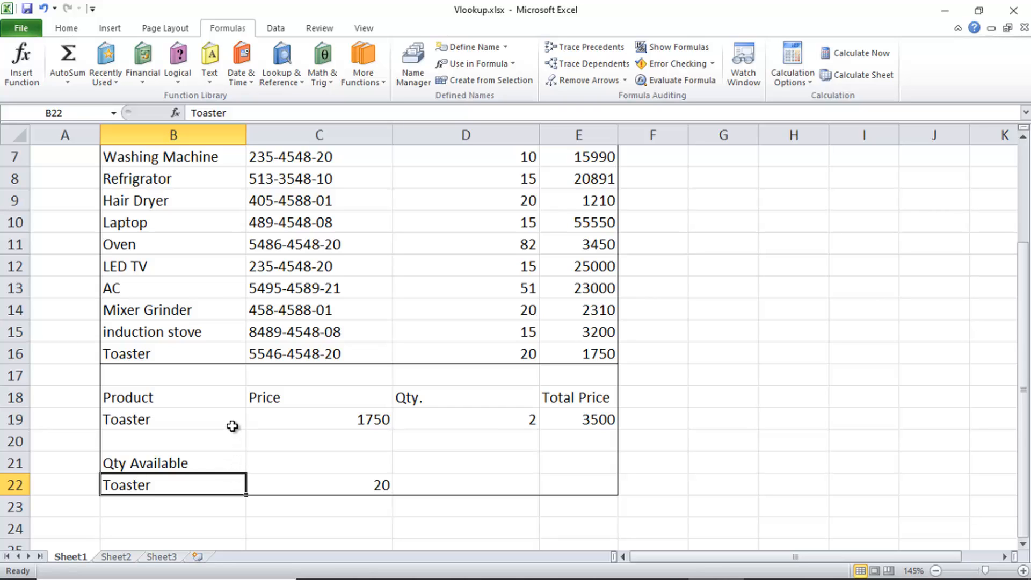
{"action": "left_click", "coordinate": [350, 457]}
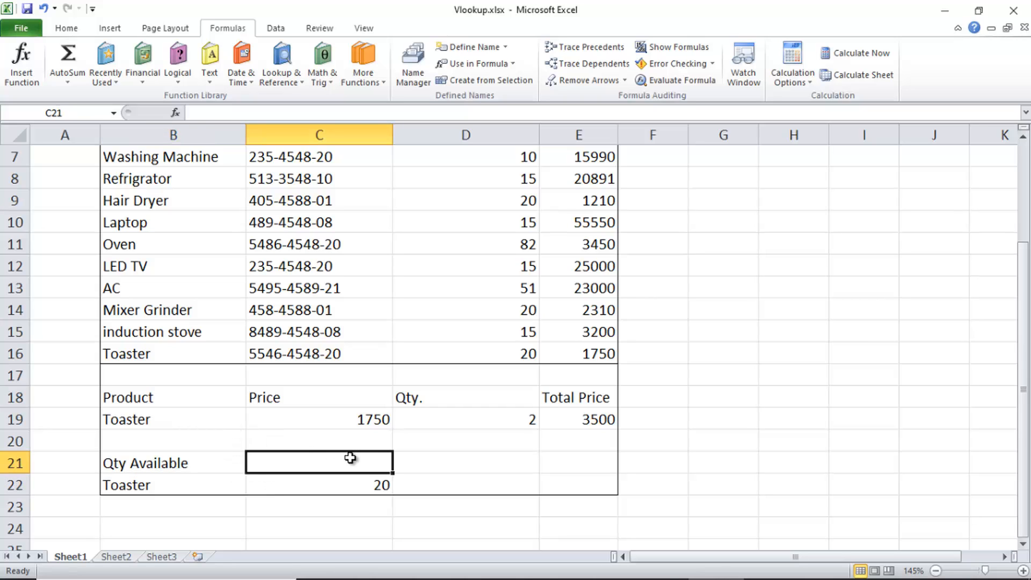
{"action": "scroll", "coordinate": [351, 458], "scroll_direction": "up", "scroll_amount": 1}
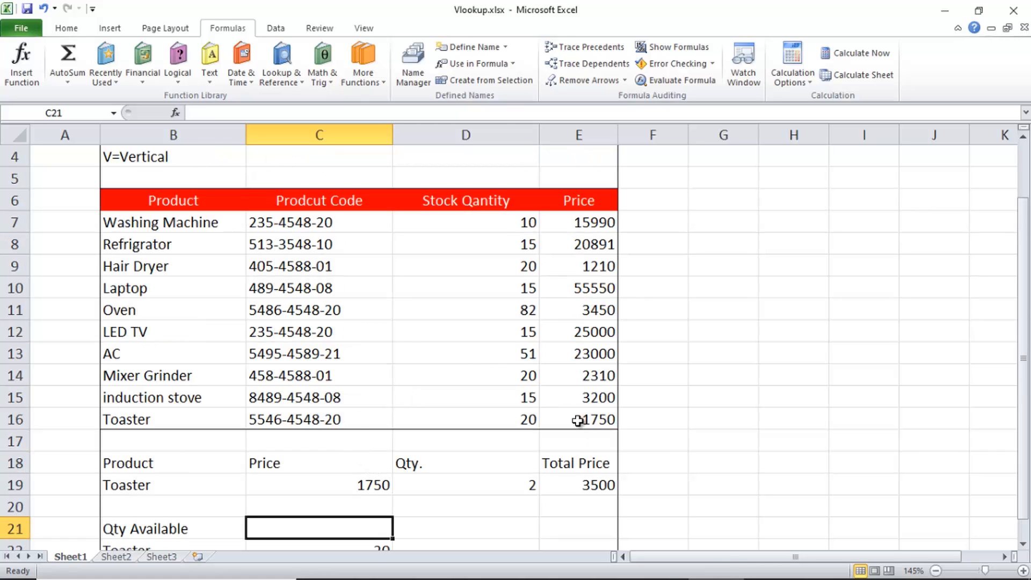